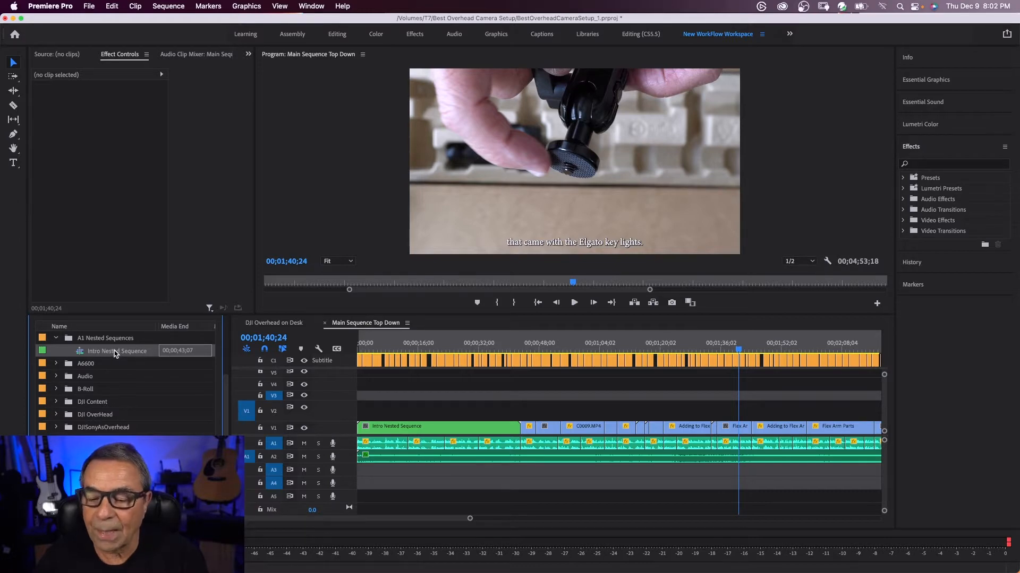
Open the Intro Nested Sequence from the timeline to view its individual clips, close it again, and play the main sequence
left_click(414, 431)
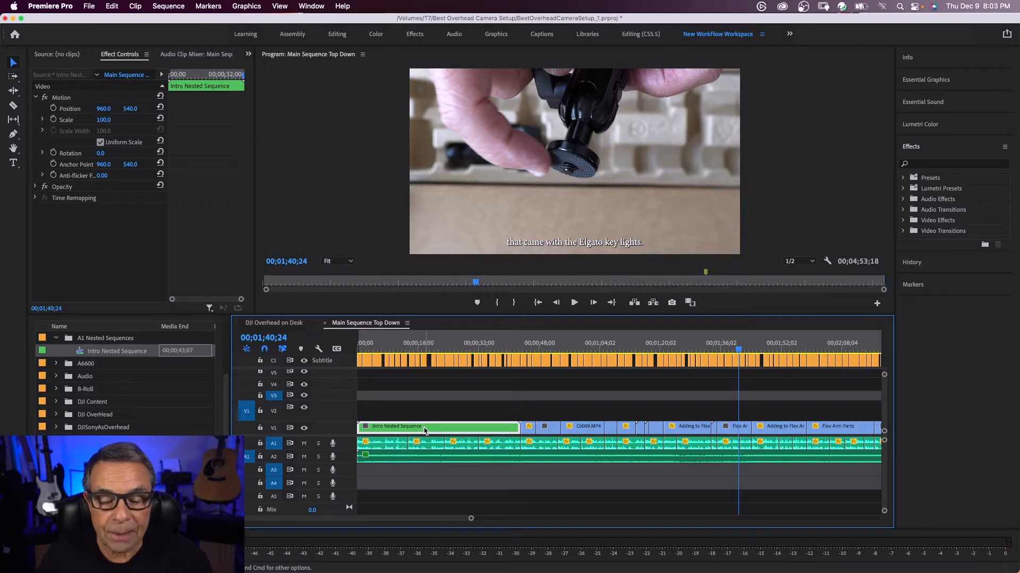
double_click(425, 428)
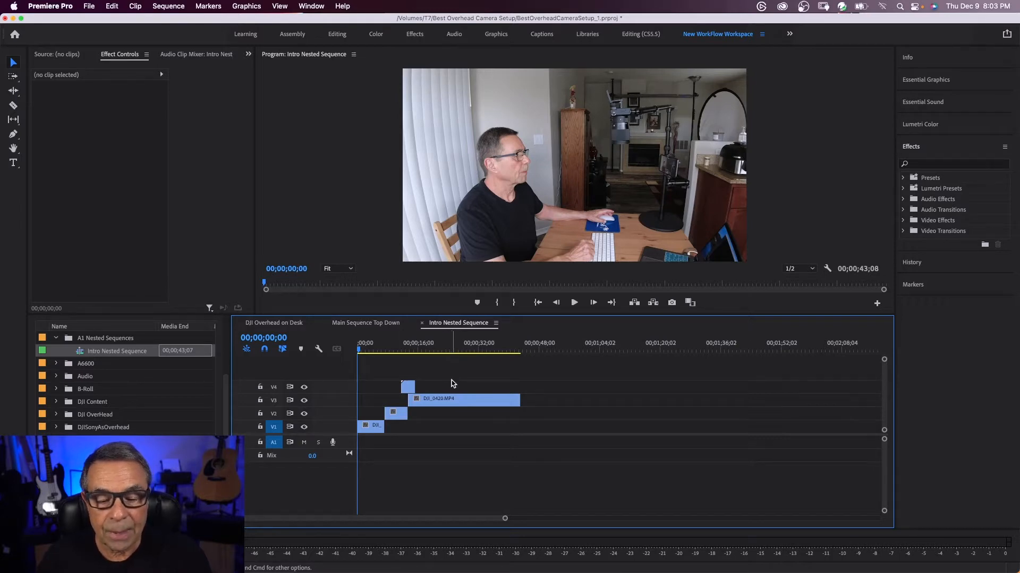
mouse_move(450, 404)
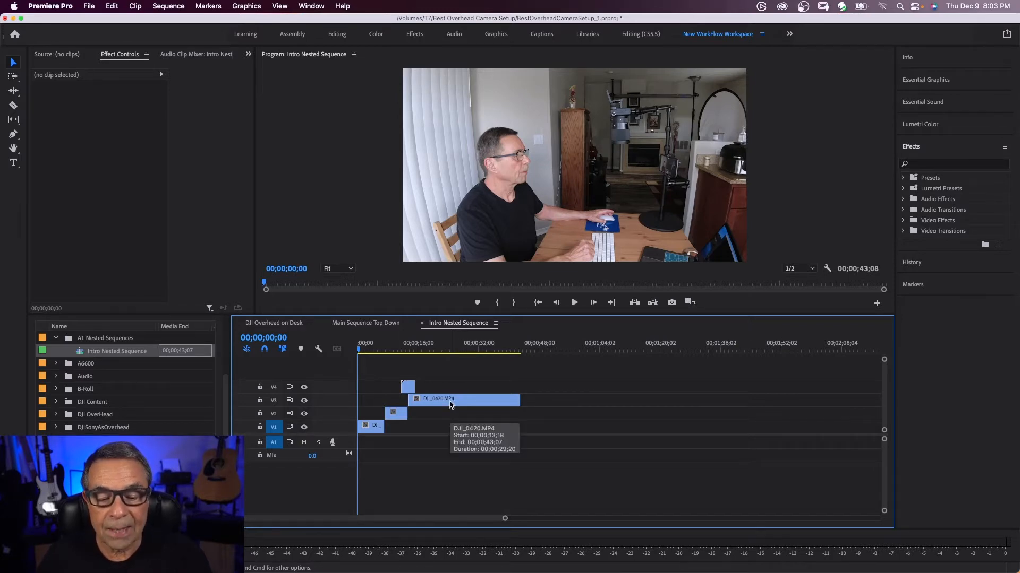
left_click(422, 324)
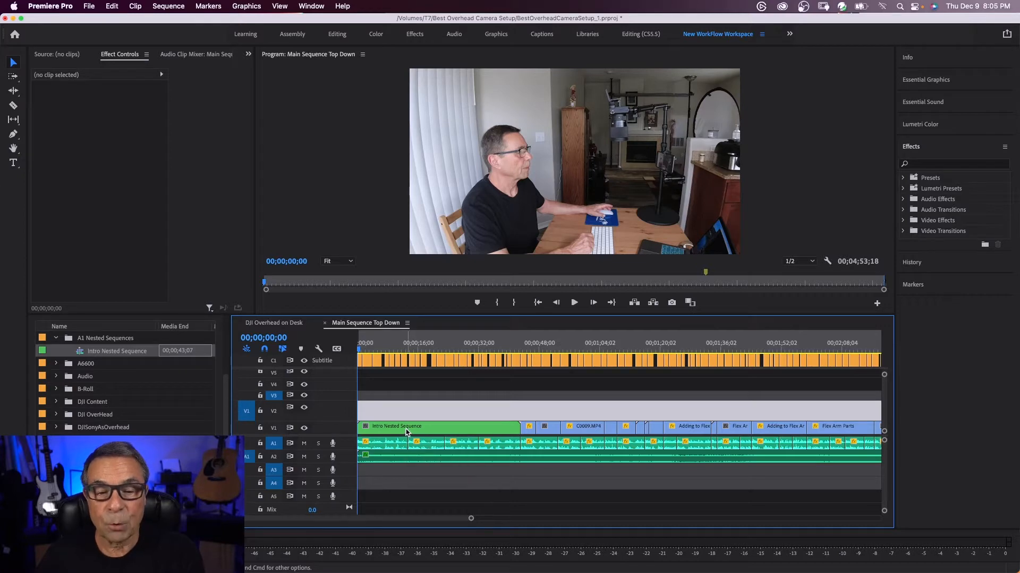
key("space")
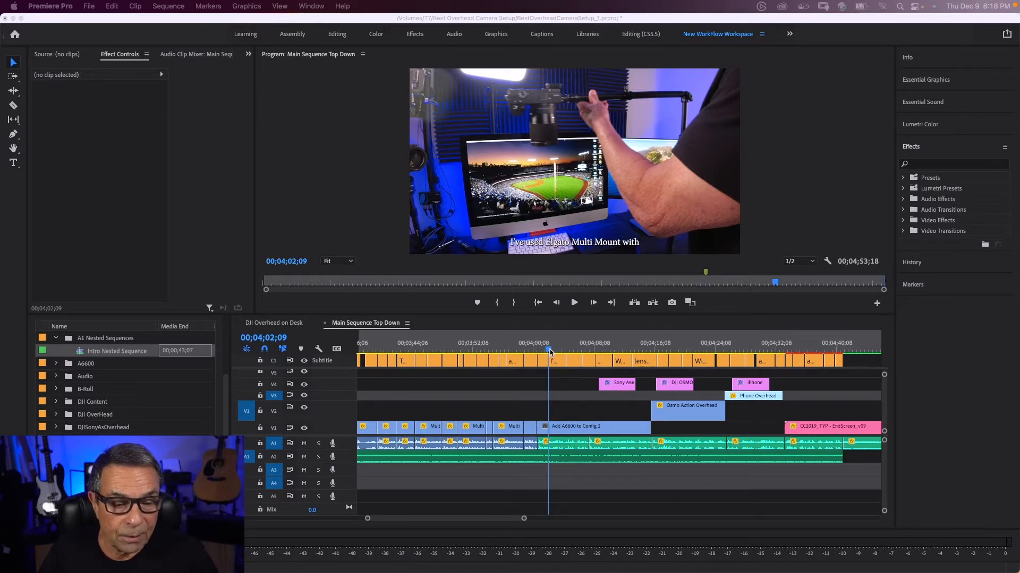
Nest the Add A6600, Osmo Action Overhead and Phone Overhead clips with their titles as "Uses Nested Sequence"
left_click(580, 382)
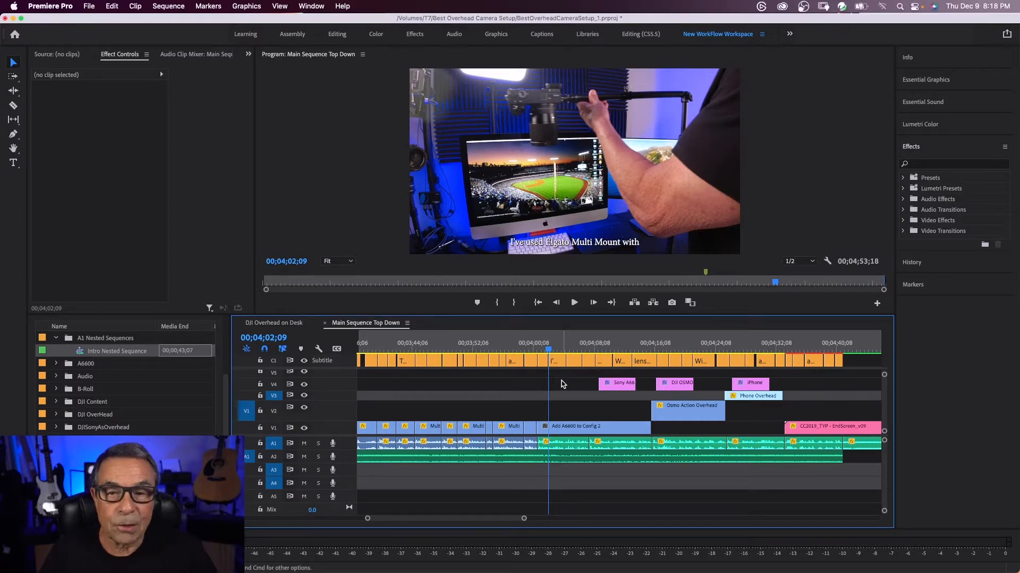
left_click_drag(561, 381, 755, 430)
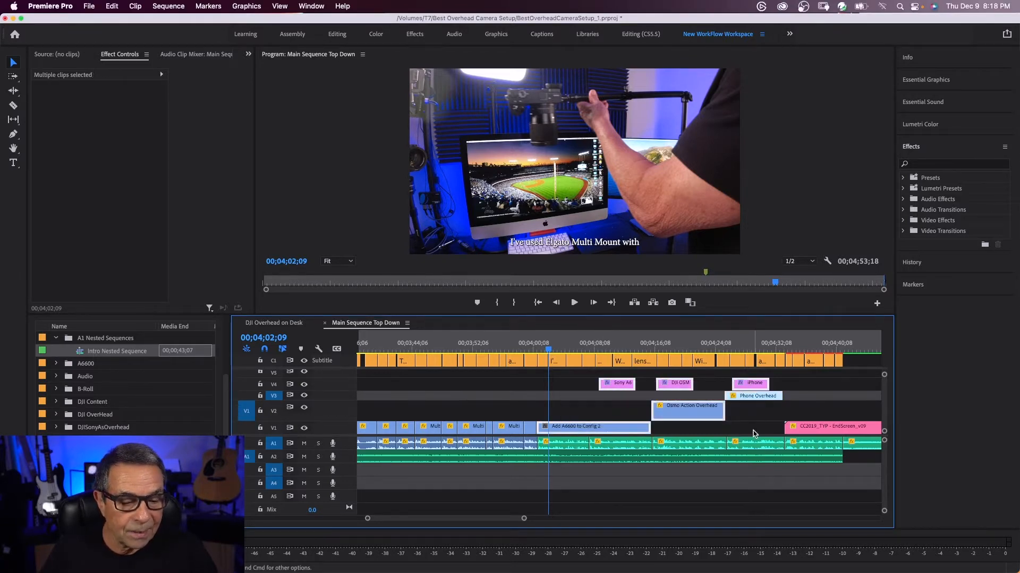
right_click(607, 424)
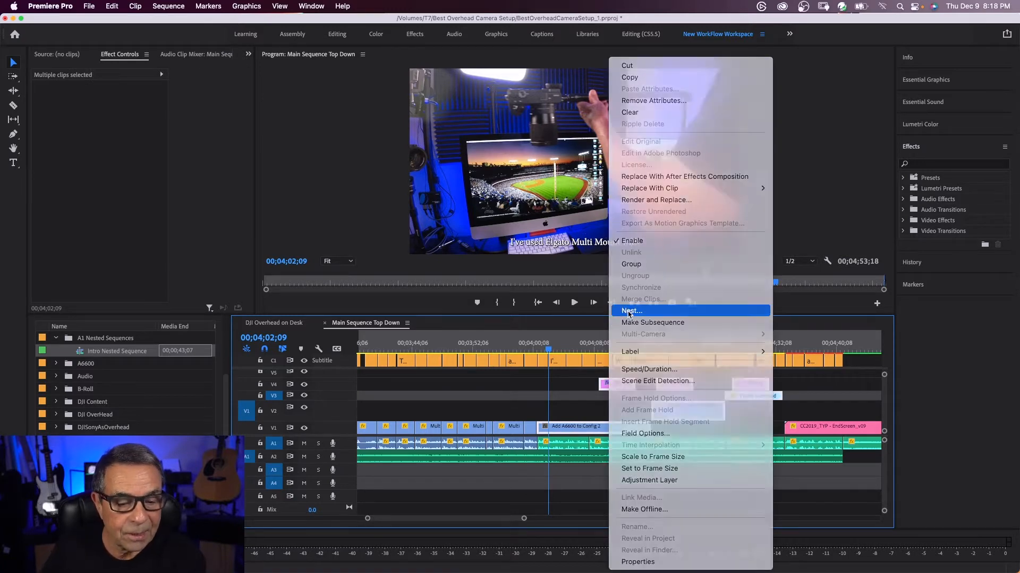
left_click(630, 312)
key("Up")
type("Us")
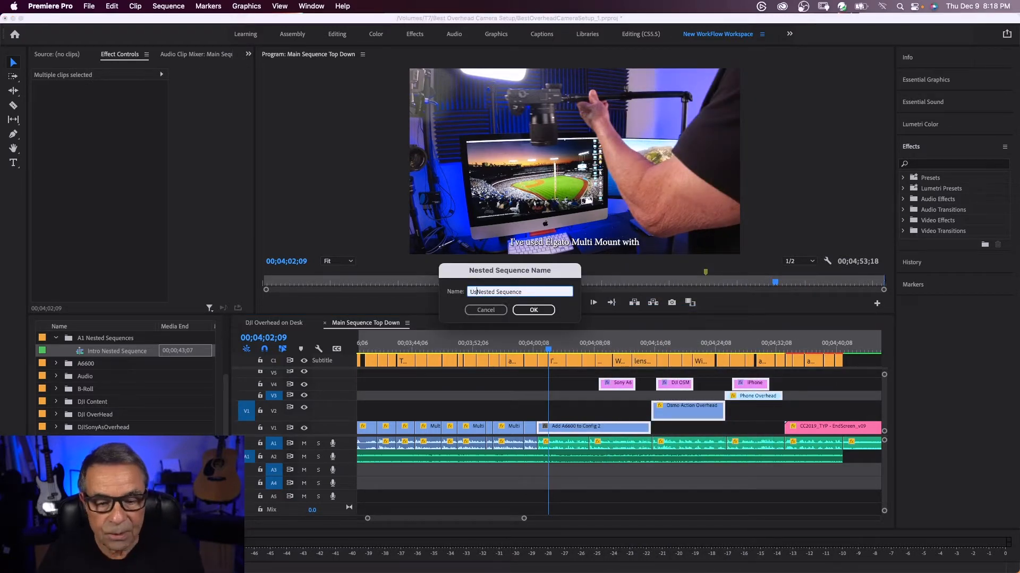
type("es")
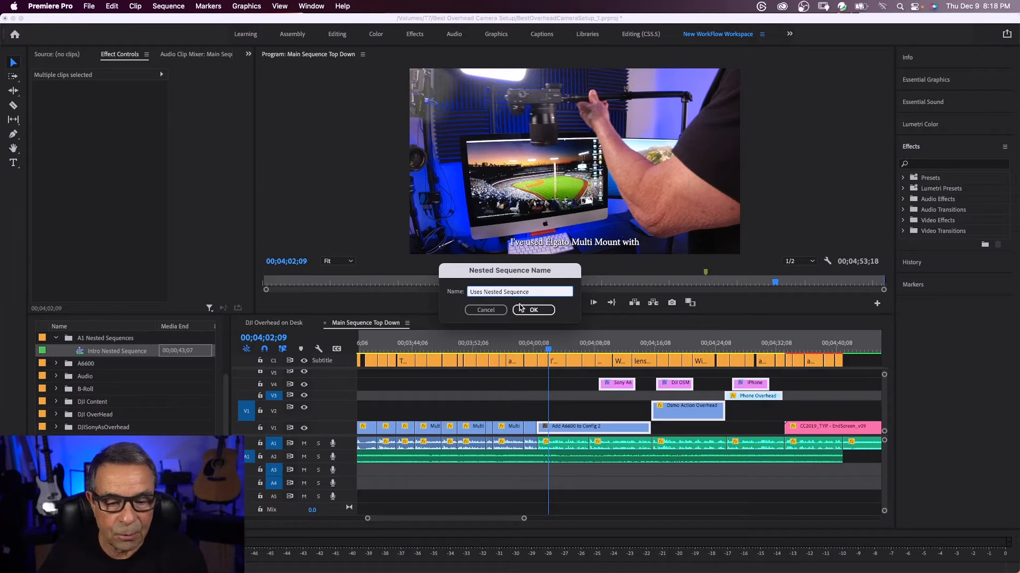
left_click(532, 310)
Move the new nested sequence into the A1 Nested Sequences bin and open it from the timeline
scroll(225, 413, "up", 3)
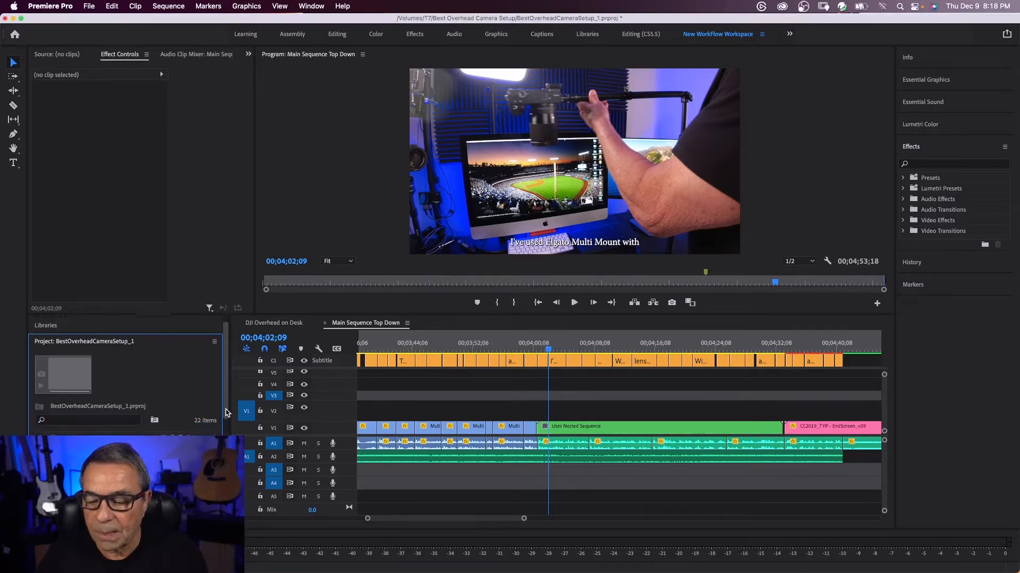
scroll(226, 413, "down", 3)
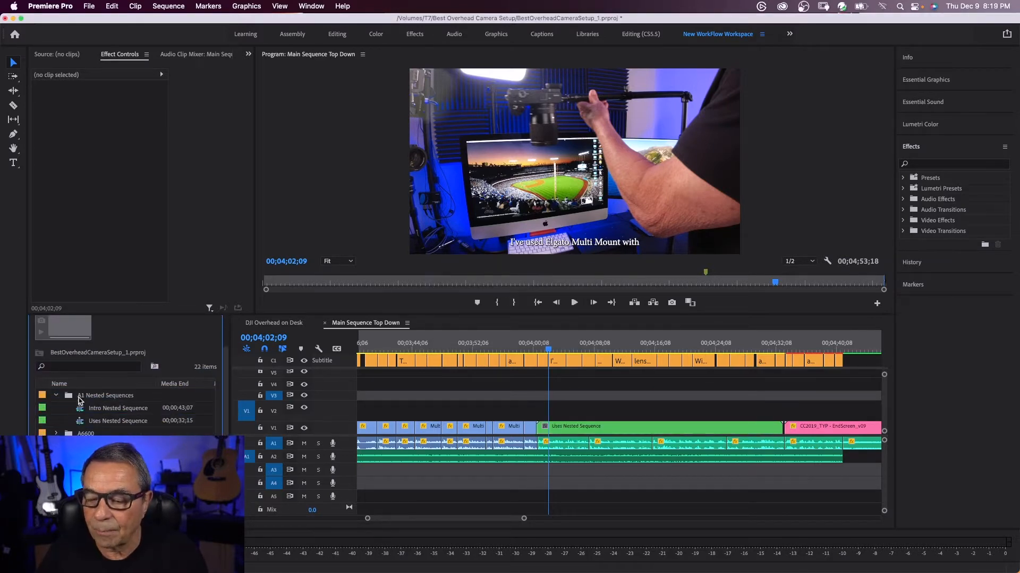
double_click(607, 429)
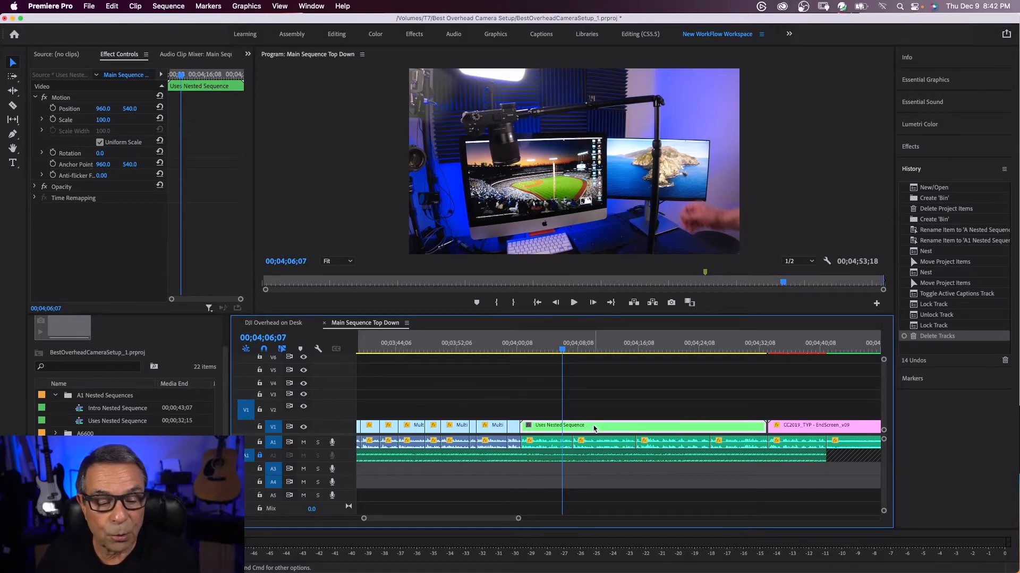
Group Uses Nested Sequence with the four audio clips beneath it and insert the group ahead of the two preceding video clips
left_click(553, 445, "shift")
left_click(616, 447, "shift")
left_click(667, 451, "shift")
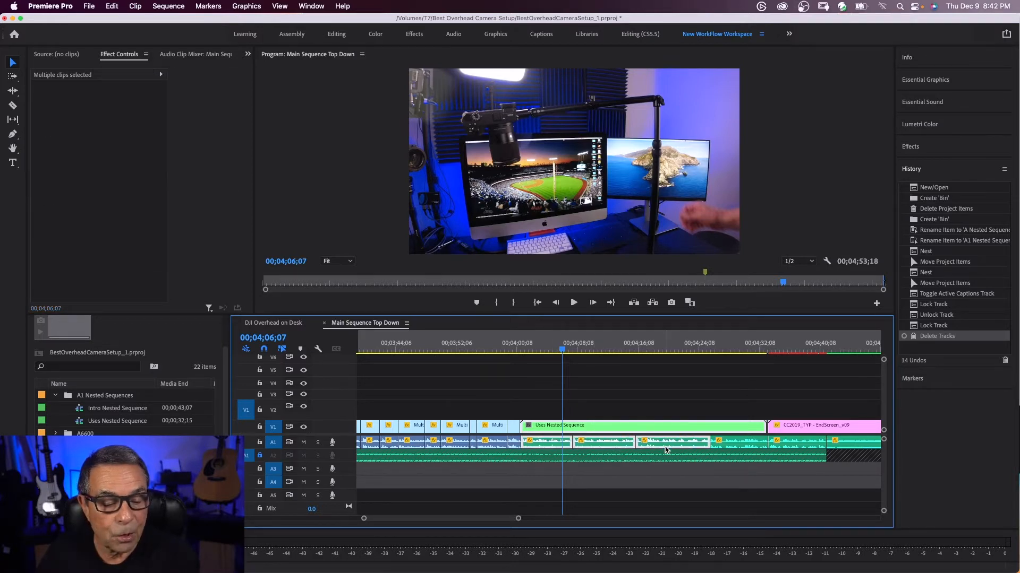
left_click(721, 449, "shift")
right_click(641, 429)
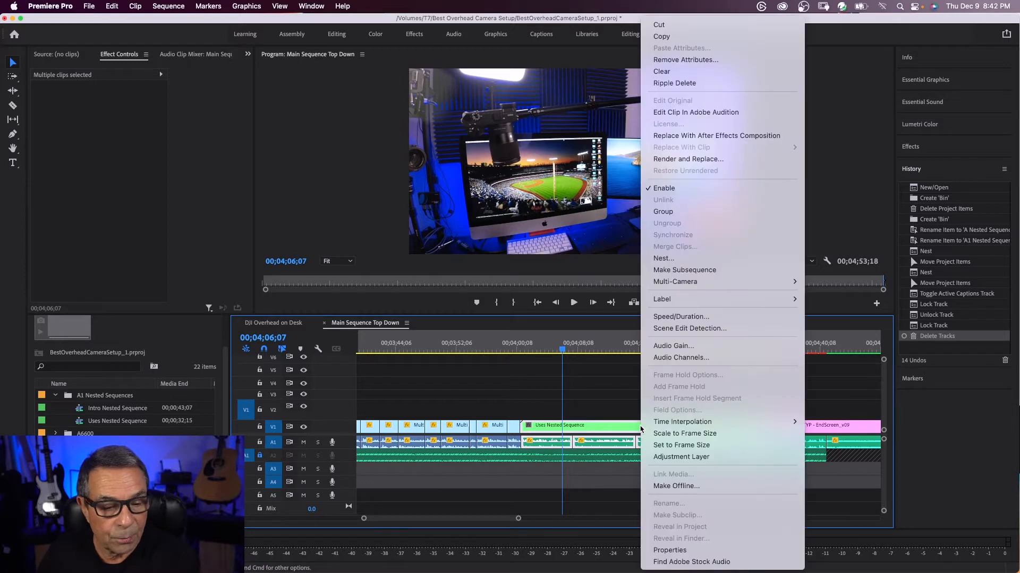
left_click(658, 213)
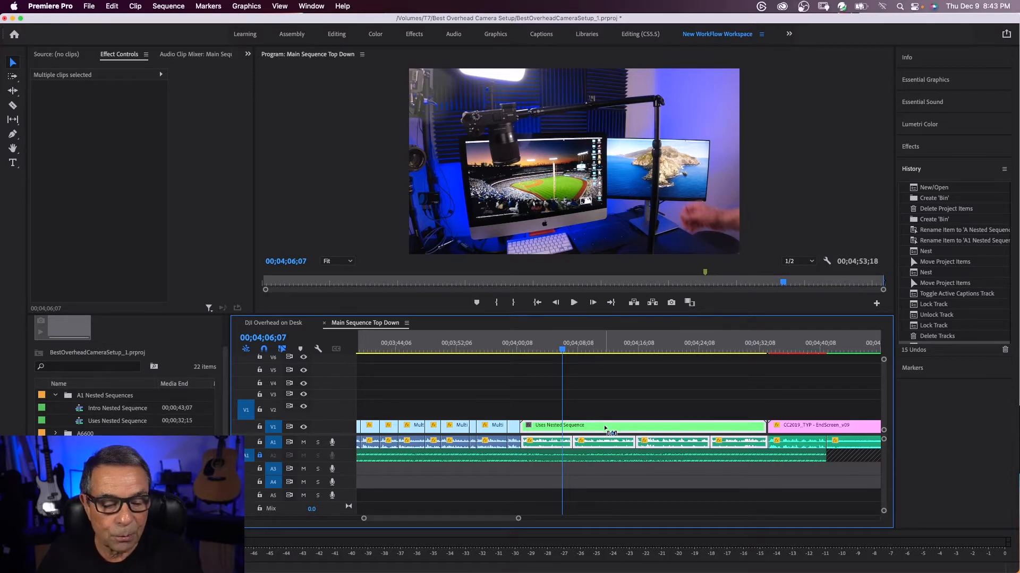
key("super+g")
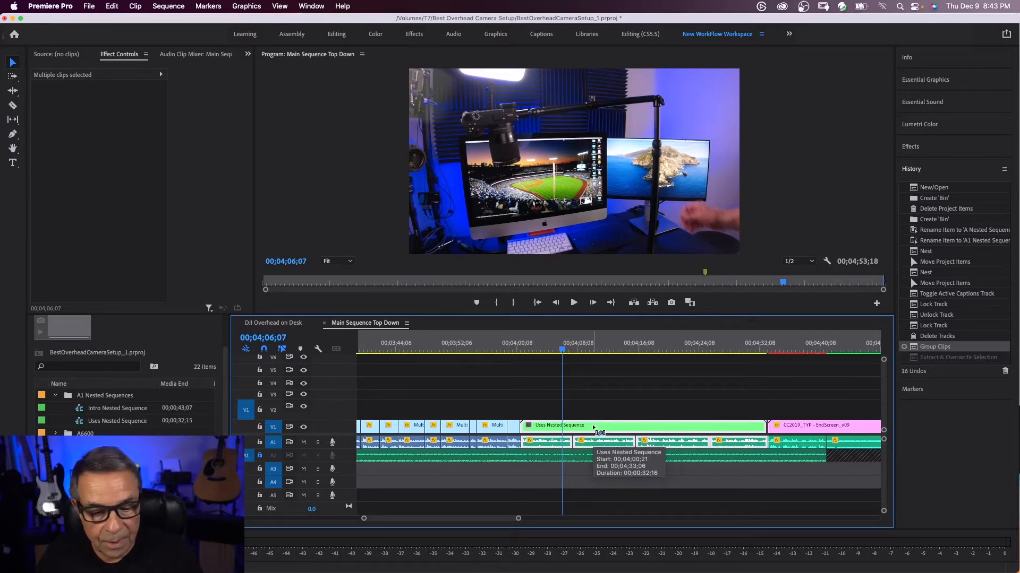
left_click_drag(604, 428, 553, 428)
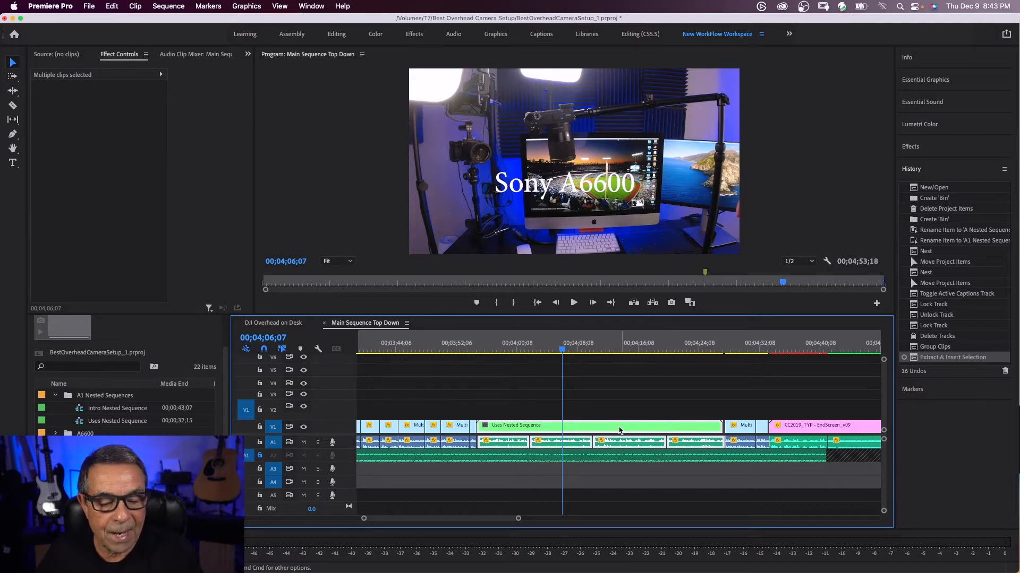
Open Uses Nested Sequence, examine all the clips and titles inside it, and close it again
double_click(570, 429)
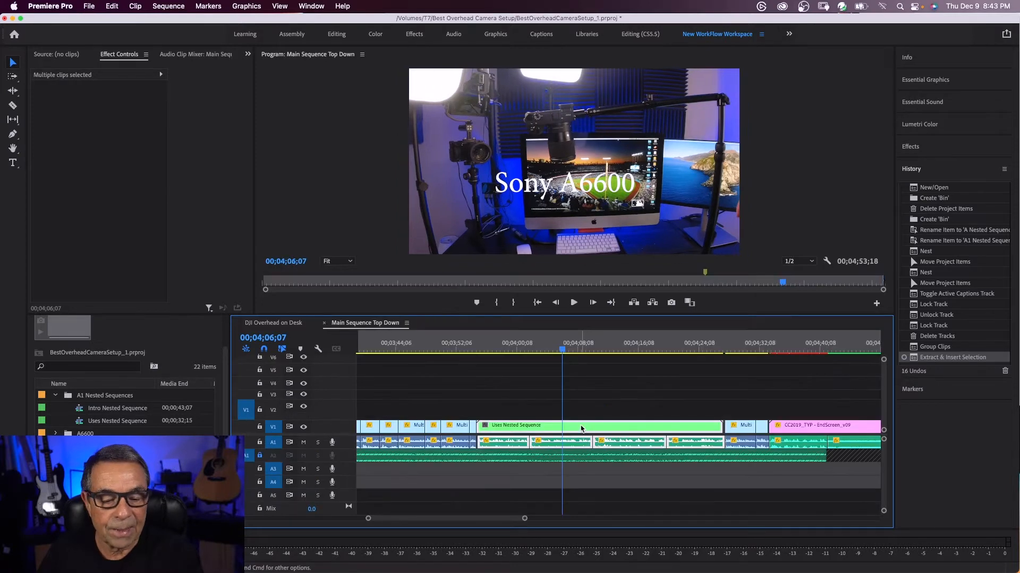
left_click(423, 325)
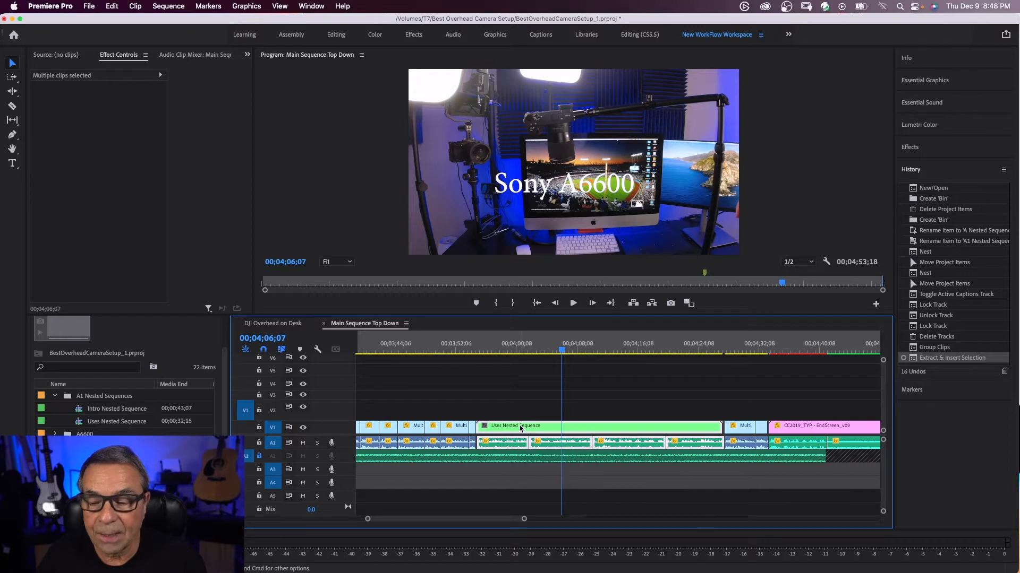
left_click(115, 7)
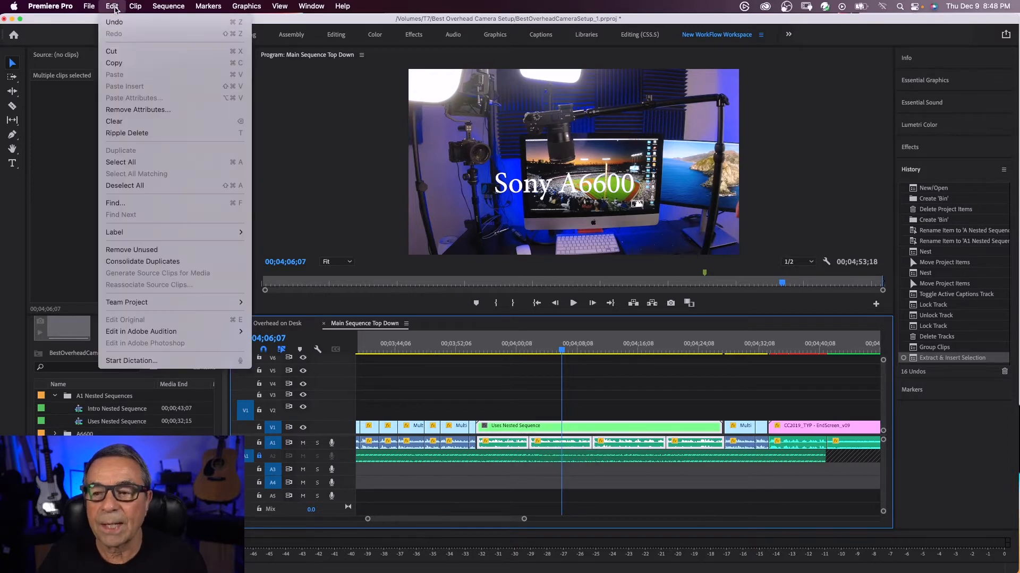
left_click(533, 384)
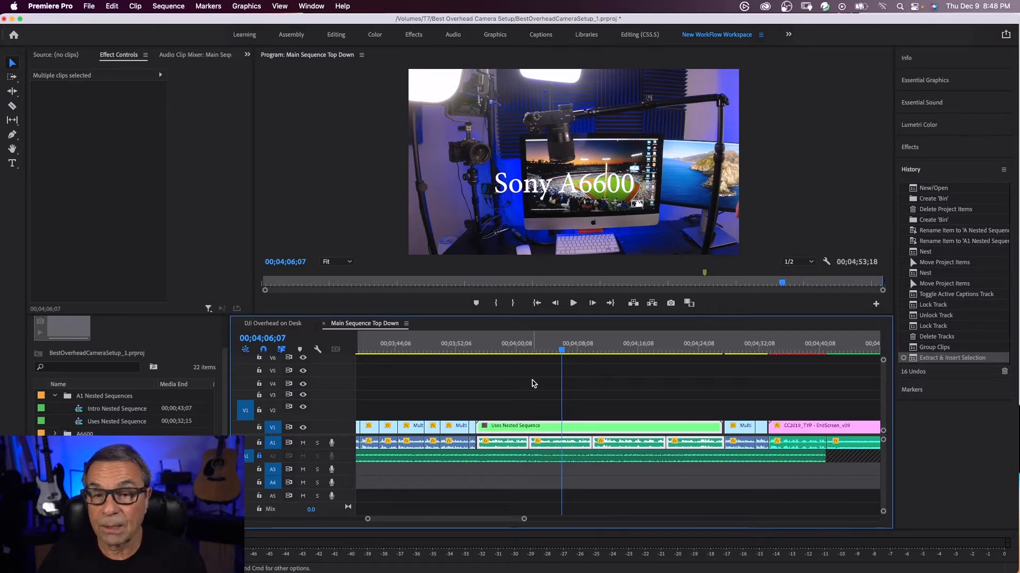
double_click(571, 430)
left_click_drag(368, 366, 618, 448)
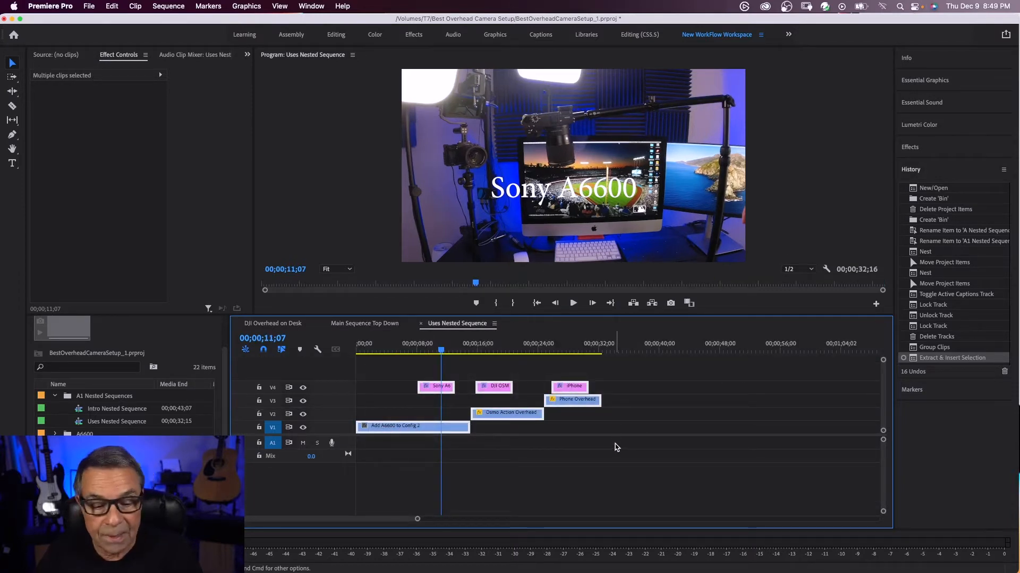
left_click(420, 324)
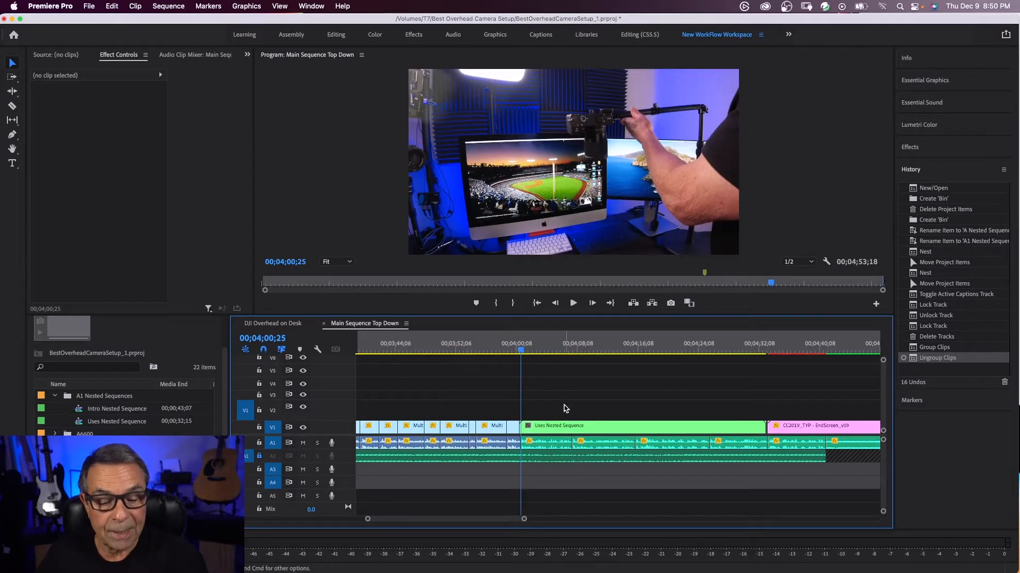
left_click(605, 431)
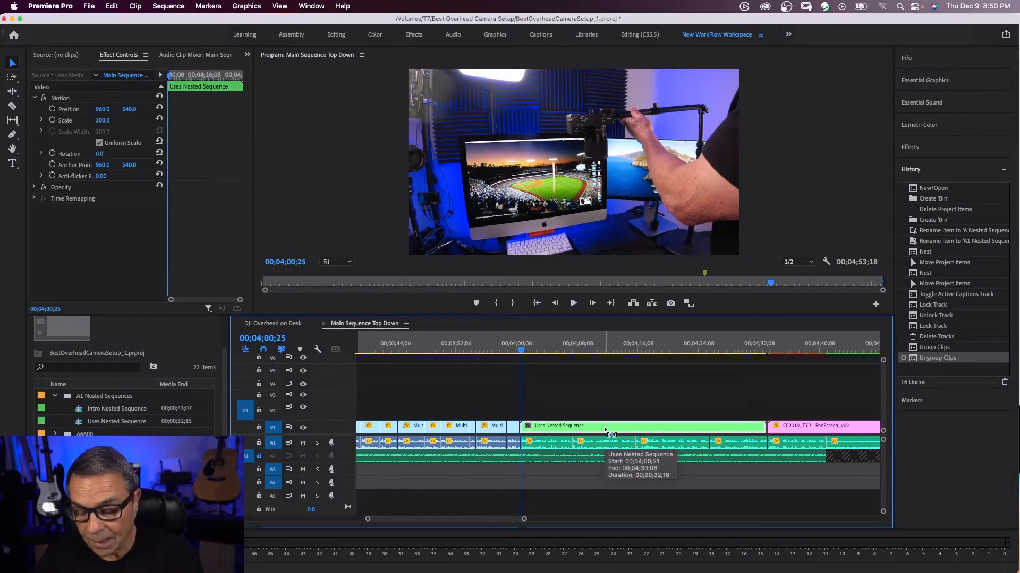
key("super+v")
left_click(720, 430)
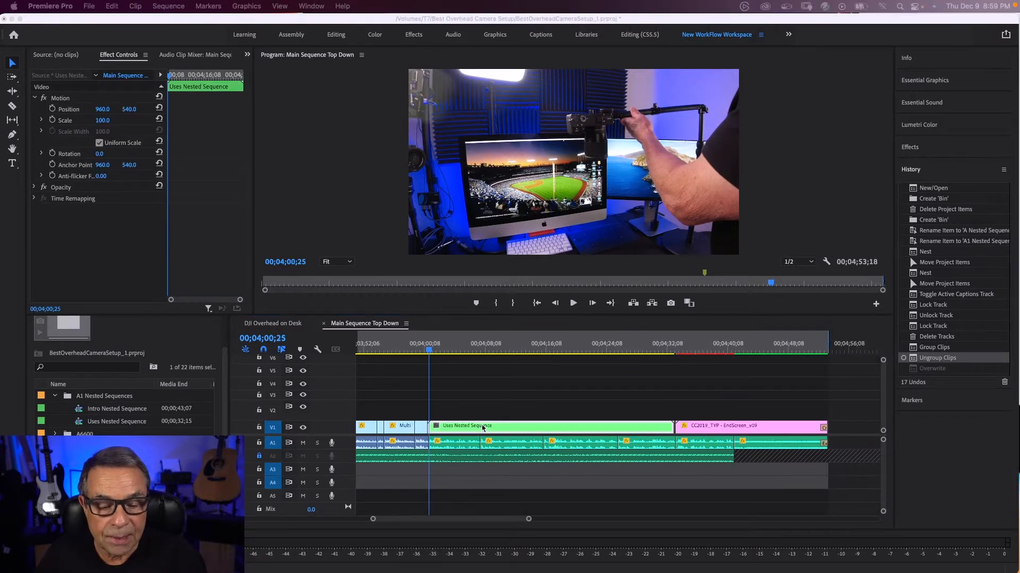
Reveal the source of the Uses Nested Sequence clip in the project
left_click(482, 428)
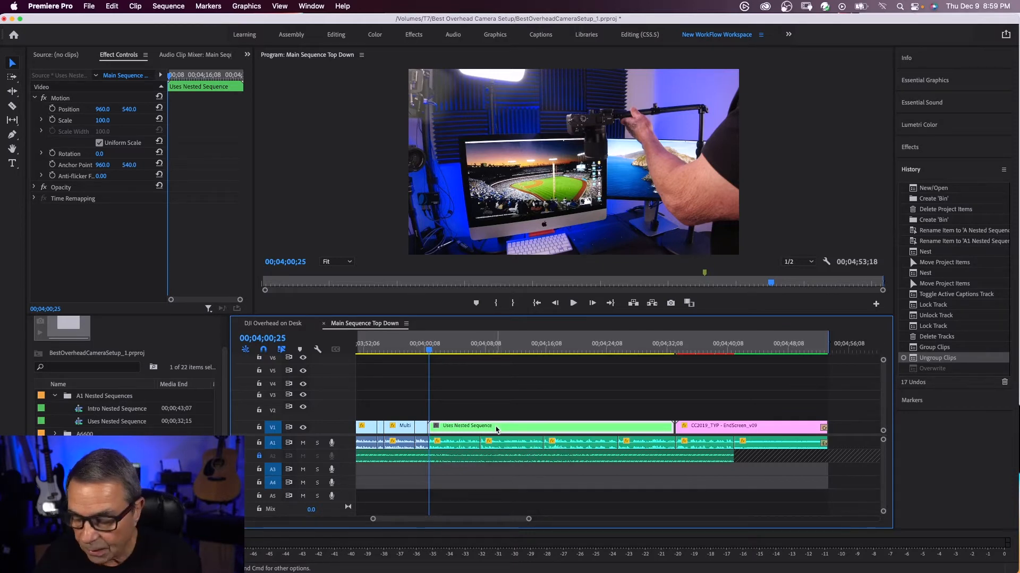
right_click(497, 429)
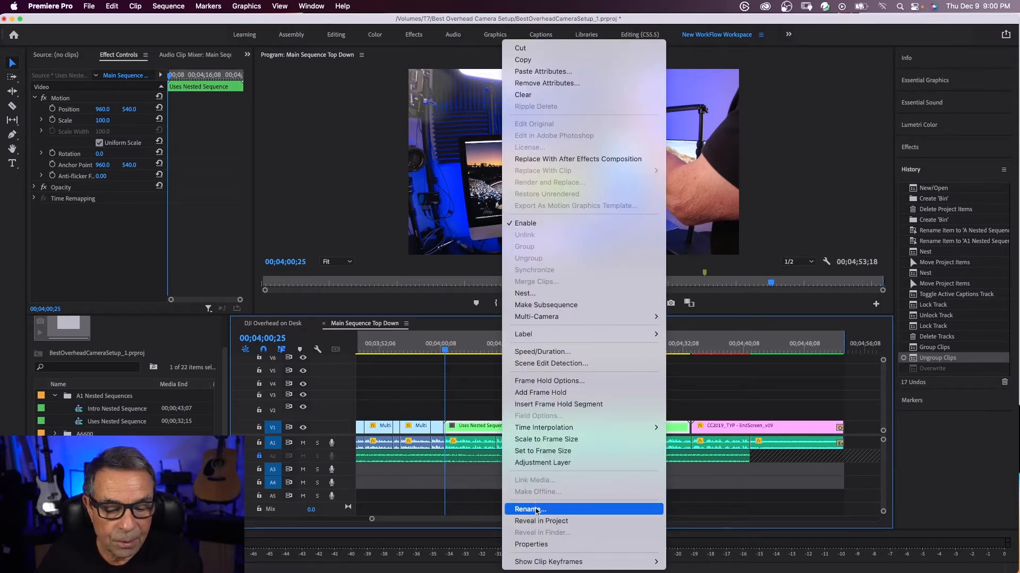
left_click(535, 524)
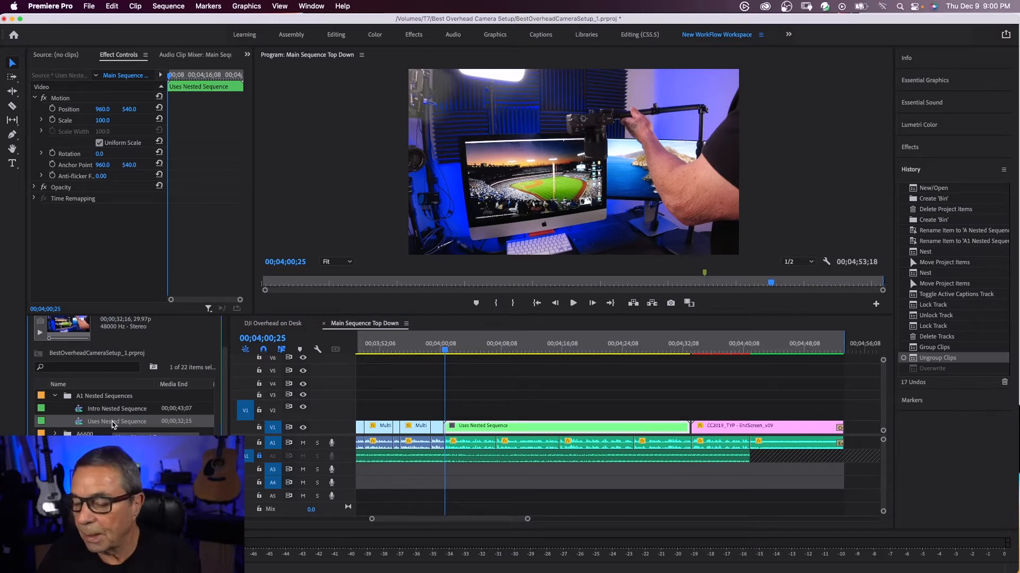
scroll(112, 425, "down", 4)
scroll(113, 424, "up", 5)
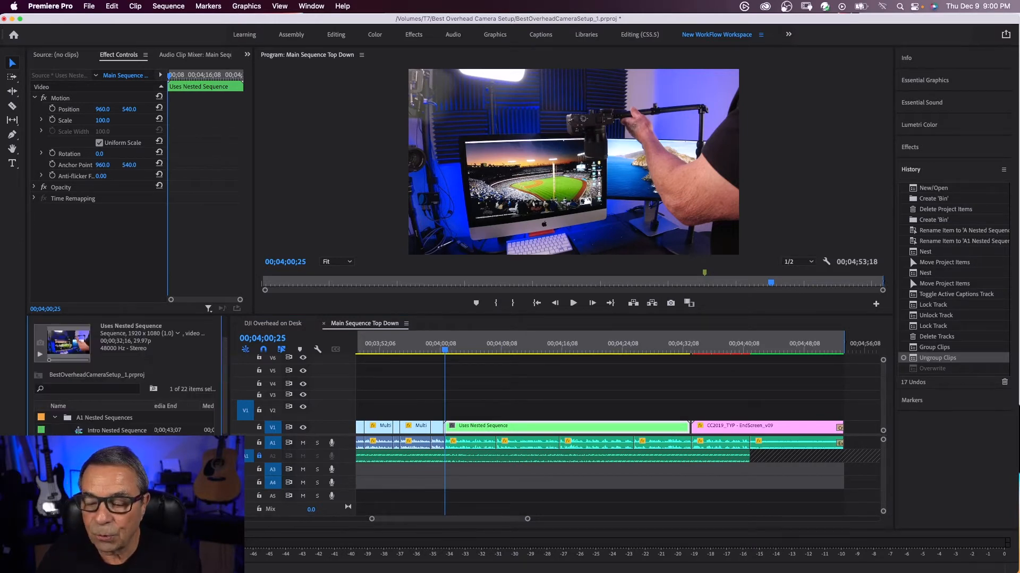
Try placing Uses Nested Sequence above its timeline clip, and set sequences to be inserted as individual clips instead of nests
left_click_drag(114, 443, 443, 417)
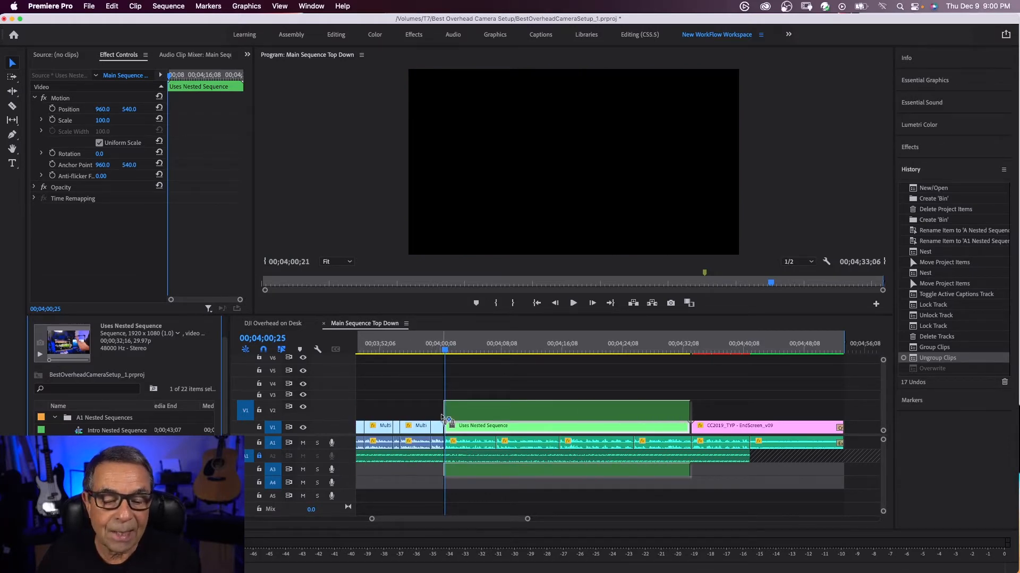
left_click_drag(445, 418, 445, 419)
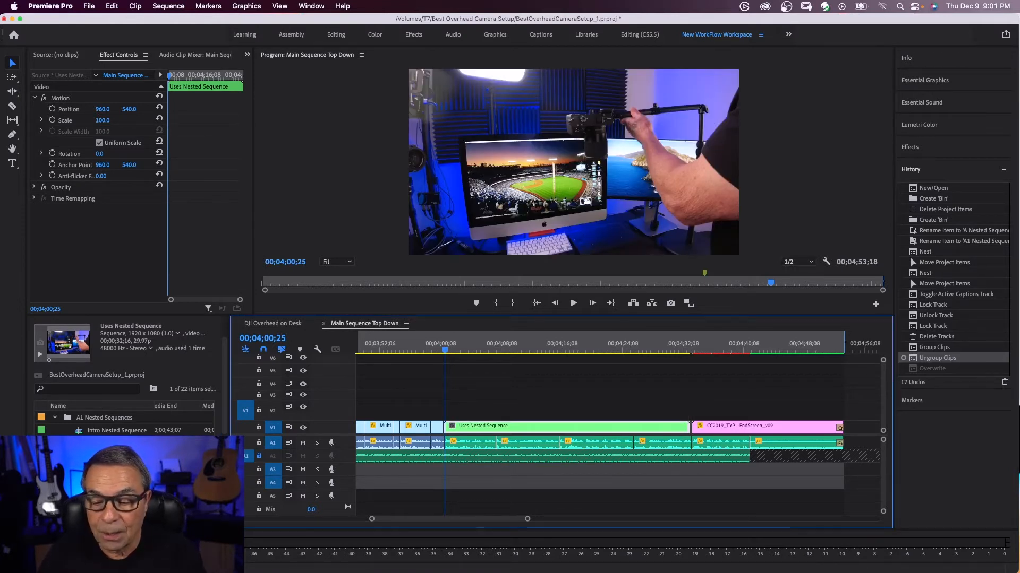
left_click(245, 352)
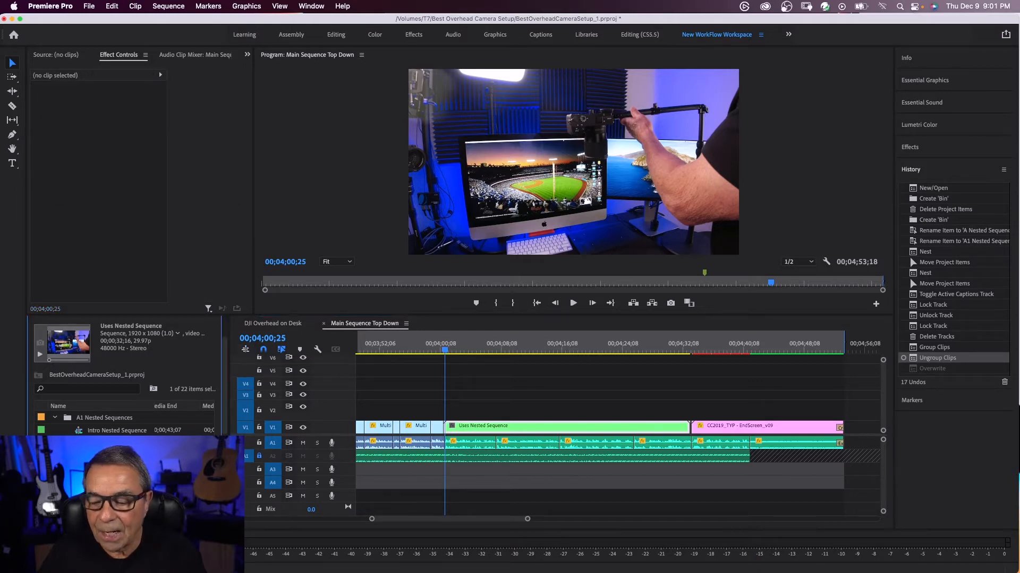
Place the individual clips of Uses Nested Sequence at the start of its nested clip and delete the leftover nested segment
left_click_drag(116, 444, 494, 422)
left_click_drag(538, 426, 566, 426)
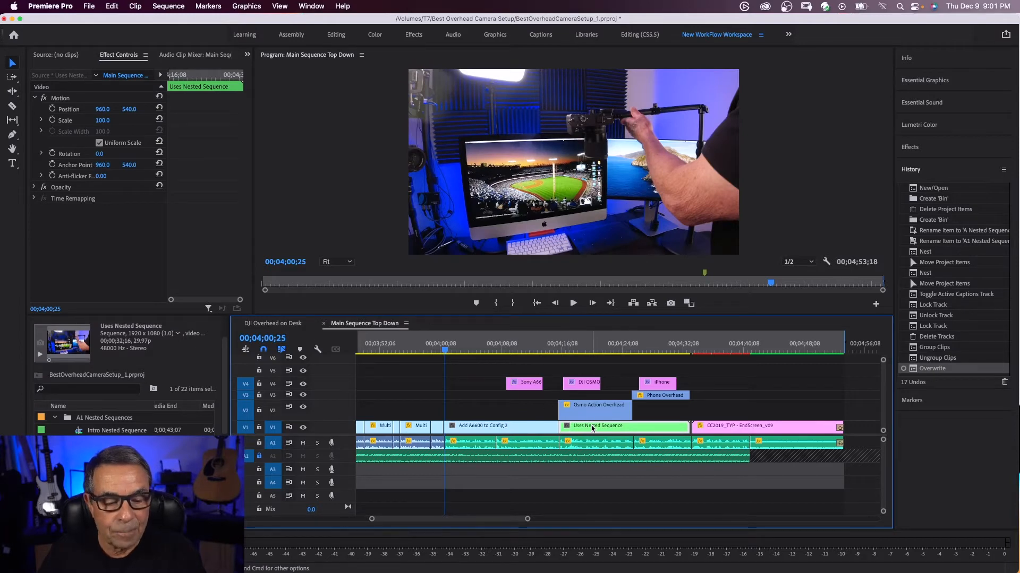
right_click(591, 427)
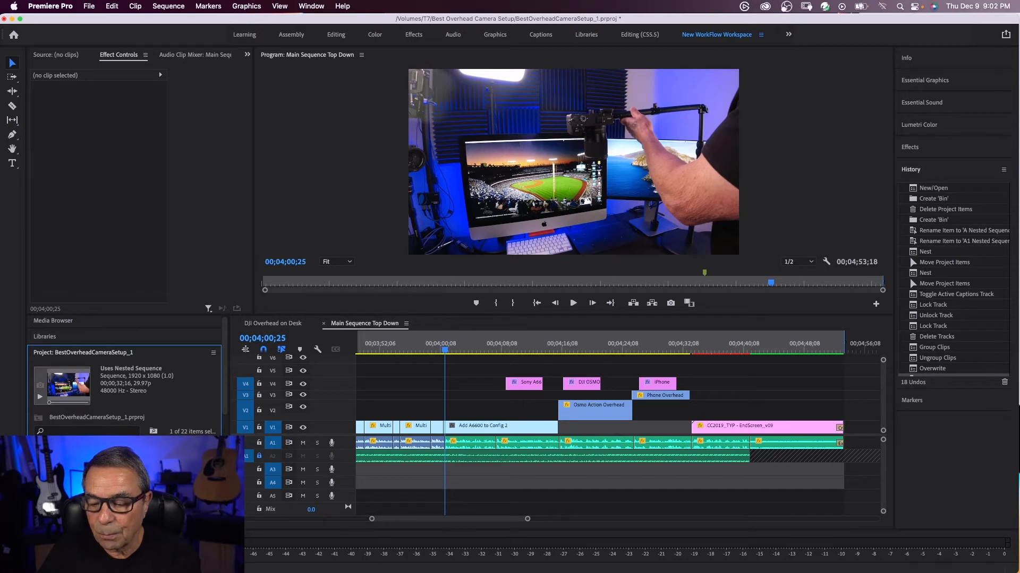
key("super+x")
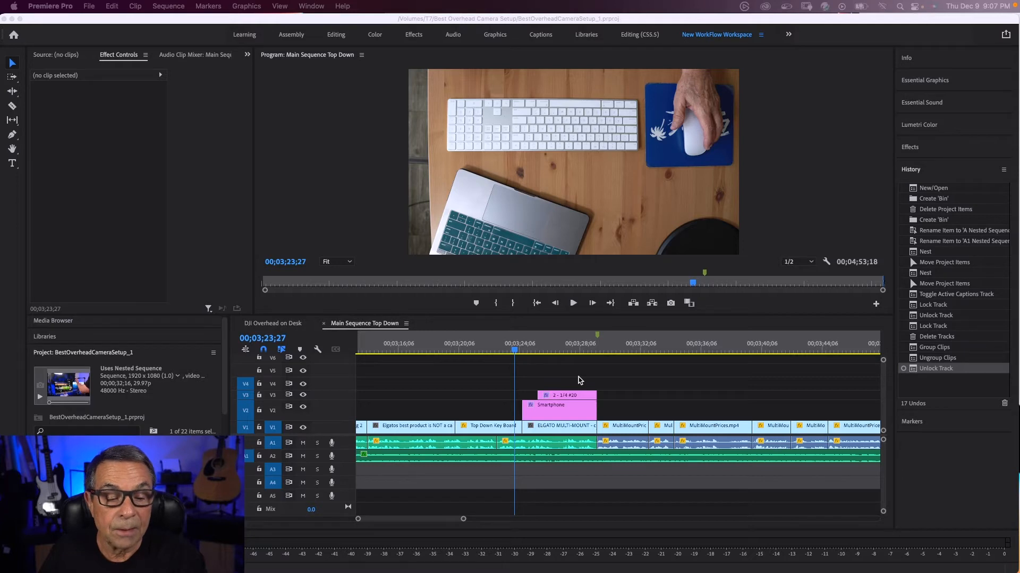
Nest the Smartphone title, the 2 - 1/4 #20 title and the ELGATO MULTI-MOUNT clip as Animate Nested Sequence
left_click_drag(527, 352, 557, 434)
right_click(558, 434)
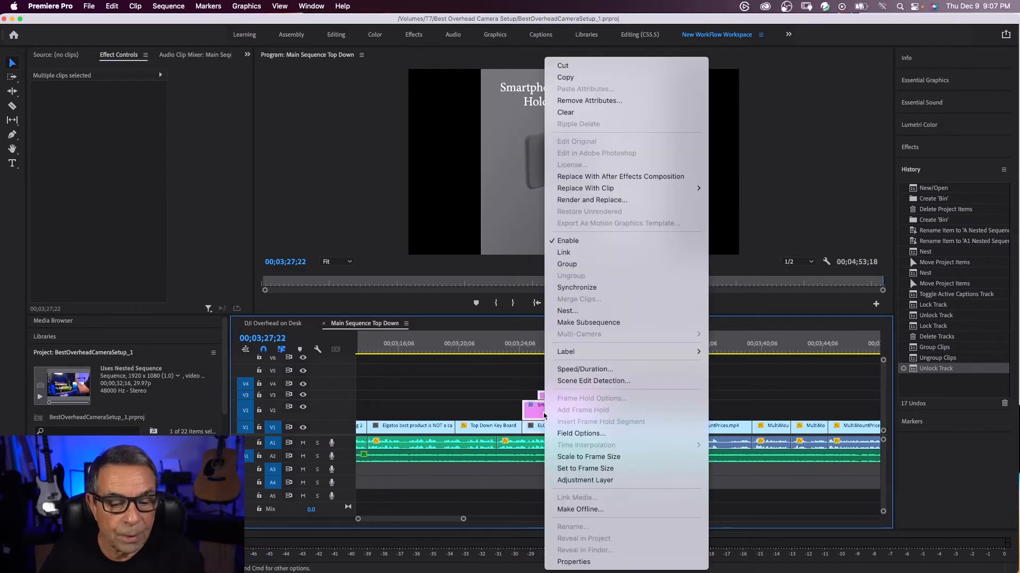
left_click(563, 311)
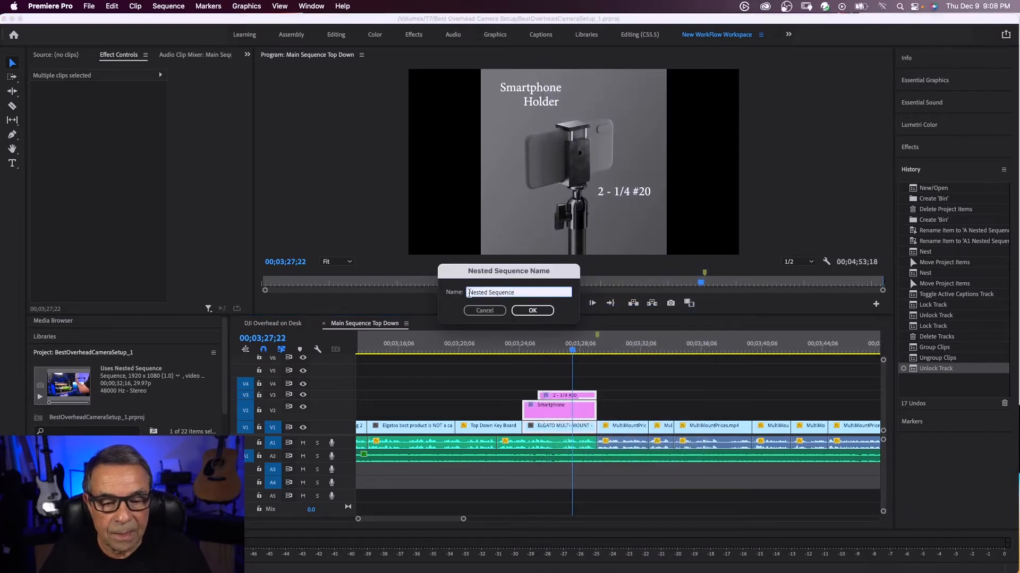
type("Animate")
key("Return")
Animate the position of Animate Nested Sequence with a keyframe at its first frame and a horizontal position of -539
key("Up")
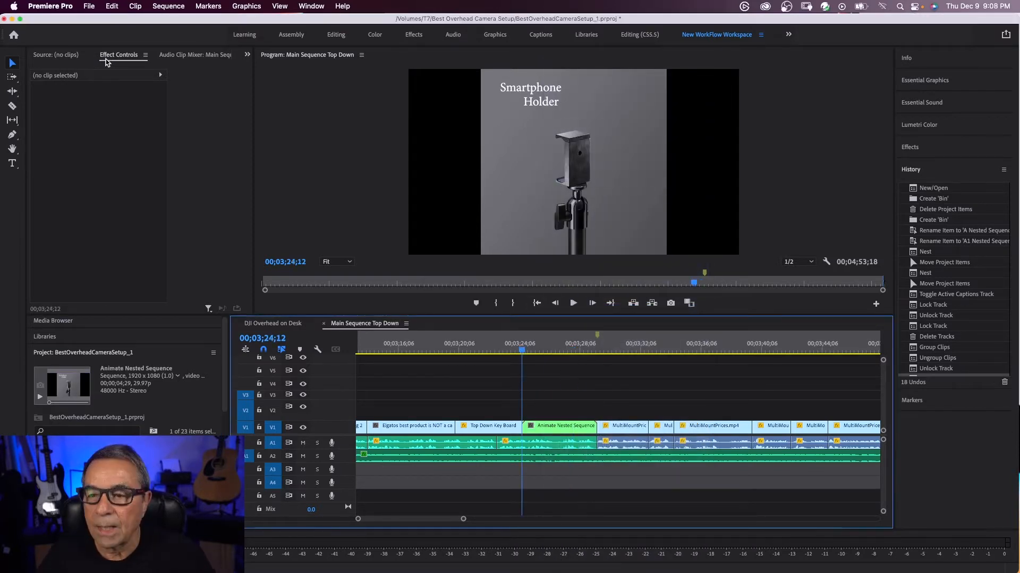
left_click(118, 58)
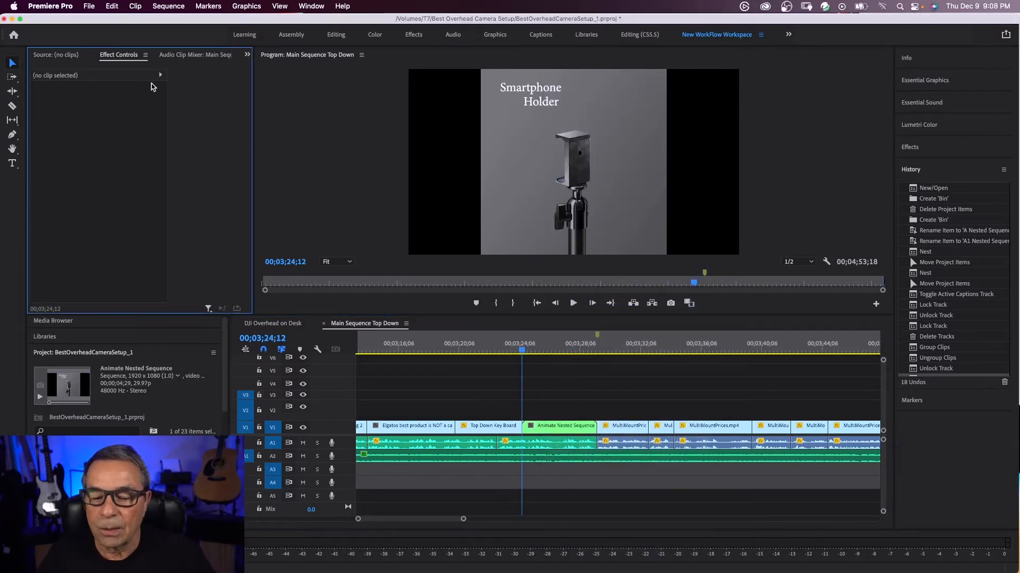
left_click(546, 428)
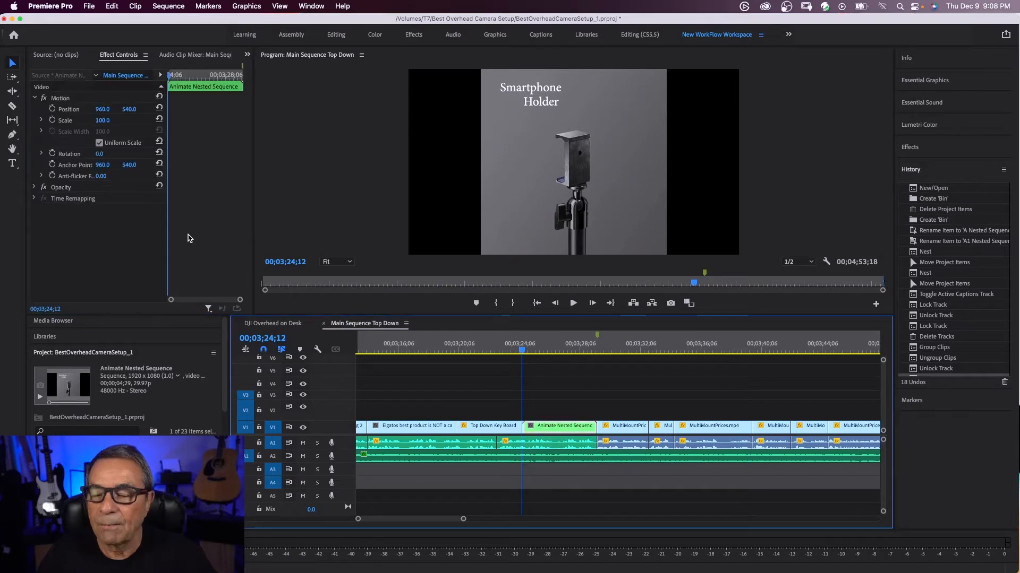
left_click(53, 109)
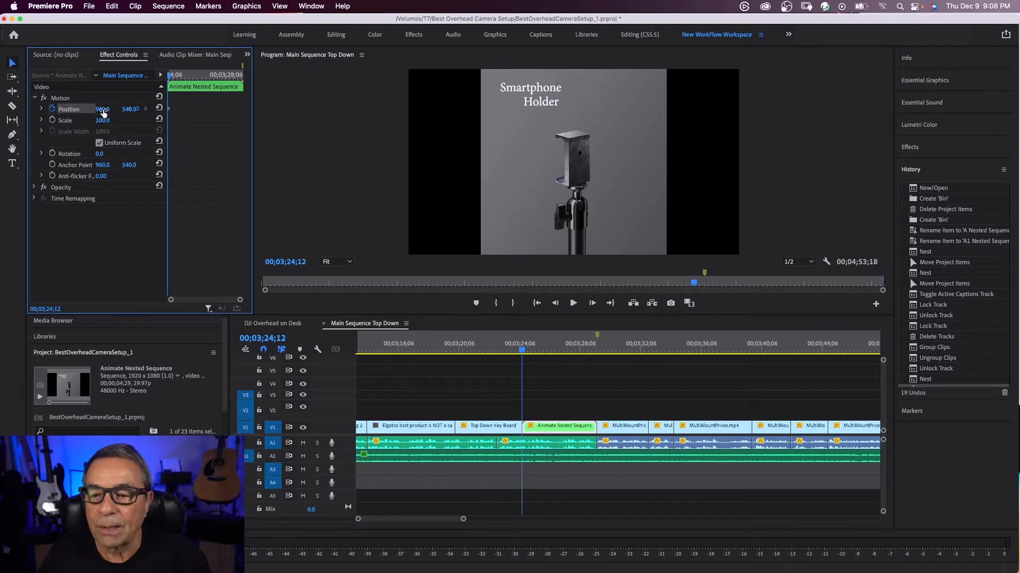
left_click_drag(102, 110, 4, 109)
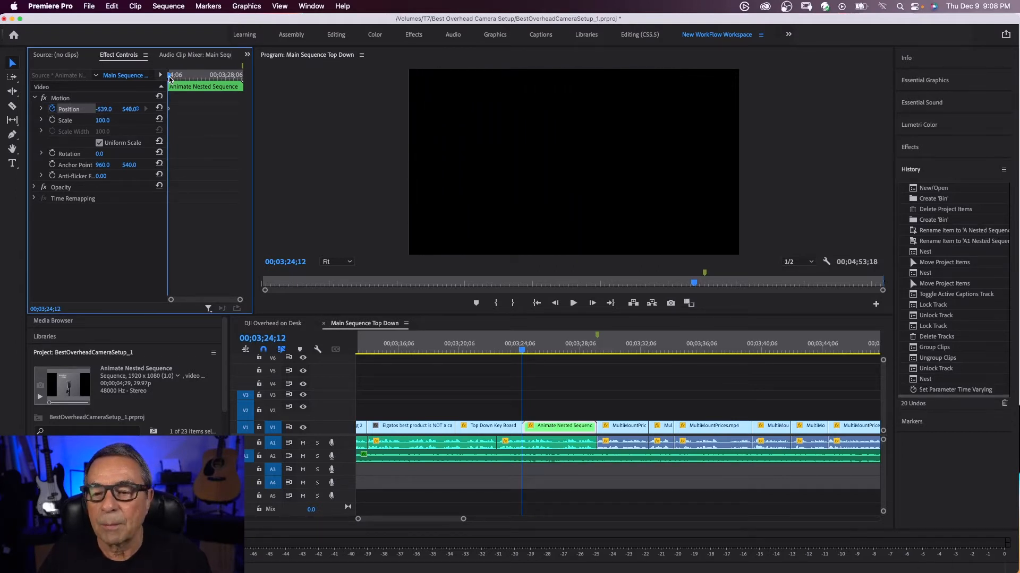
Add a second position keyframe at 00;03;26;06 with a horizontal position of 892, and play back the slide-in
left_click_drag(182, 79, 197, 79)
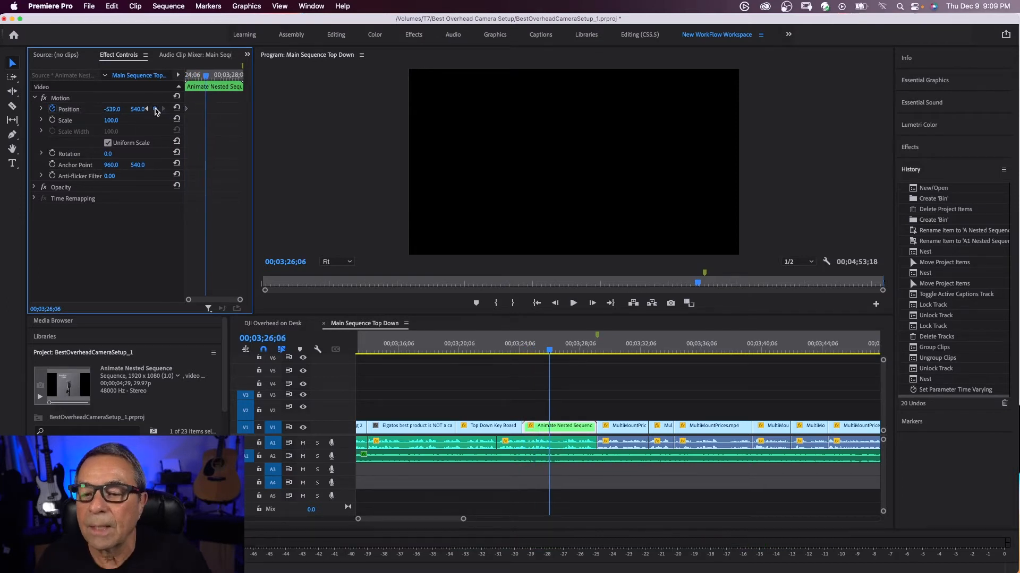
left_click(155, 109)
left_click_drag(112, 110, 492, 110)
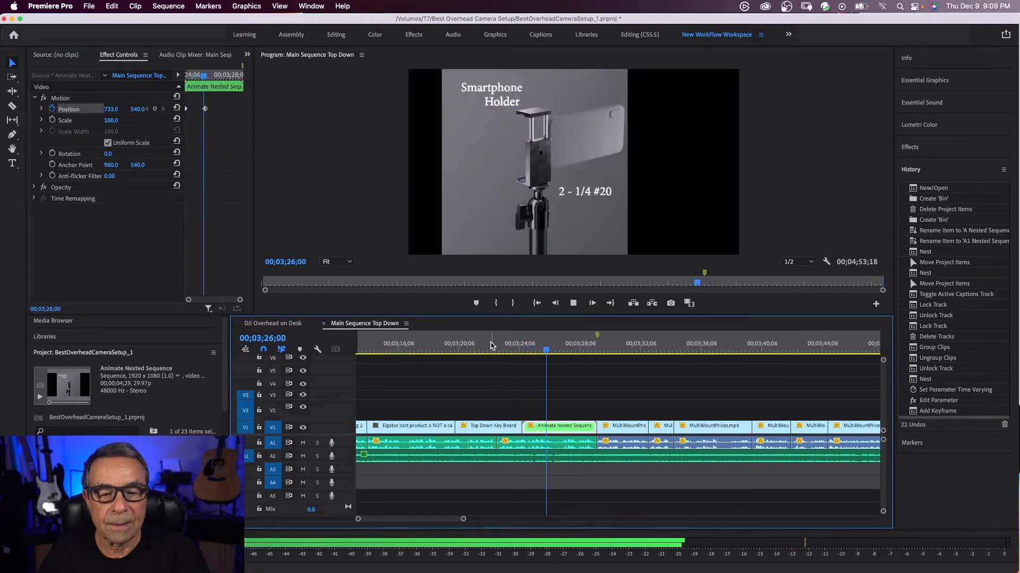
key("space")
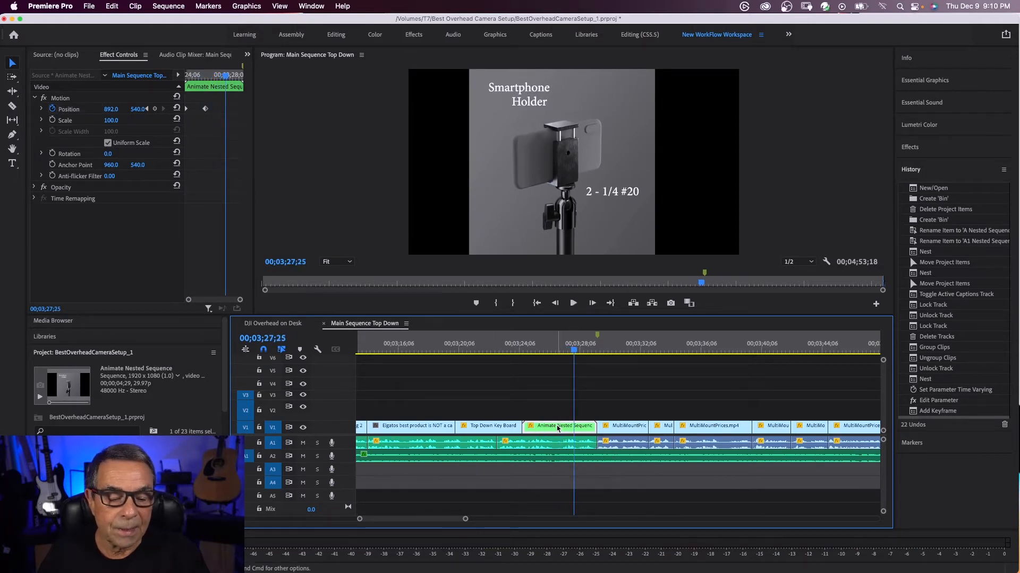
Open Animate Nested Sequence to examine its layered clips, and close it again
double_click(558, 427)
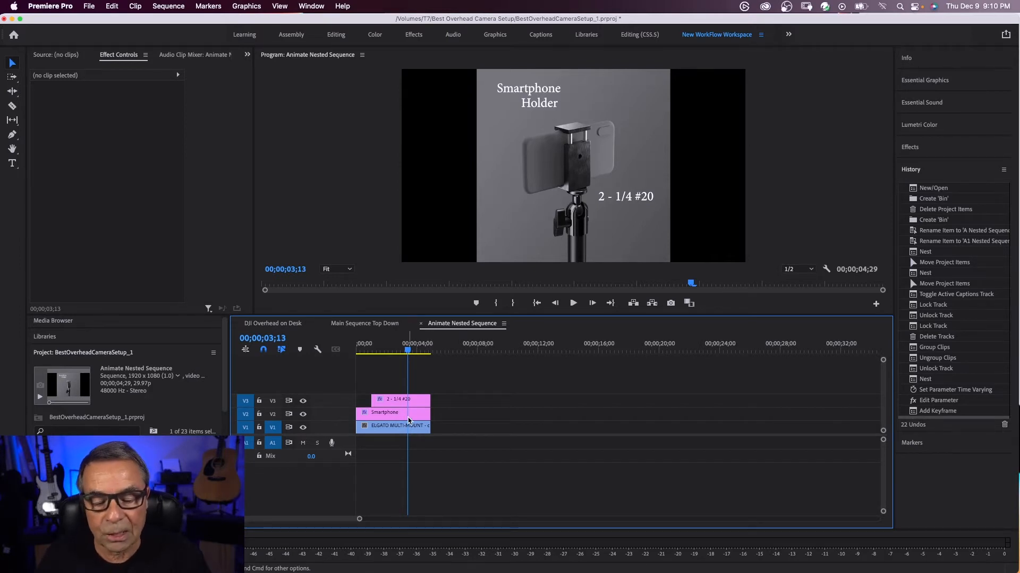
left_click(421, 326)
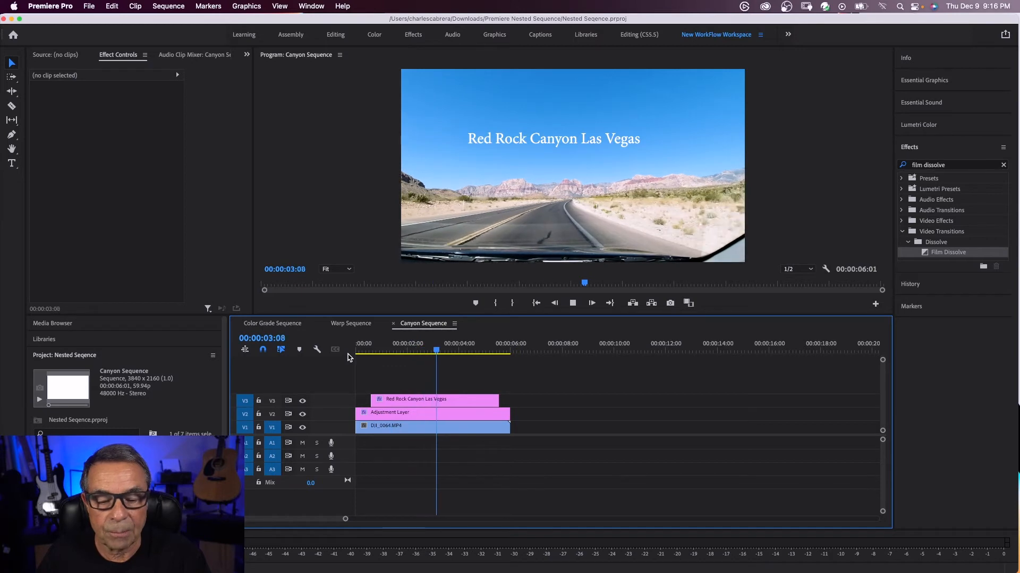
Play the Canyon Sequence and check the effect settings on its adjustment layer
key("space")
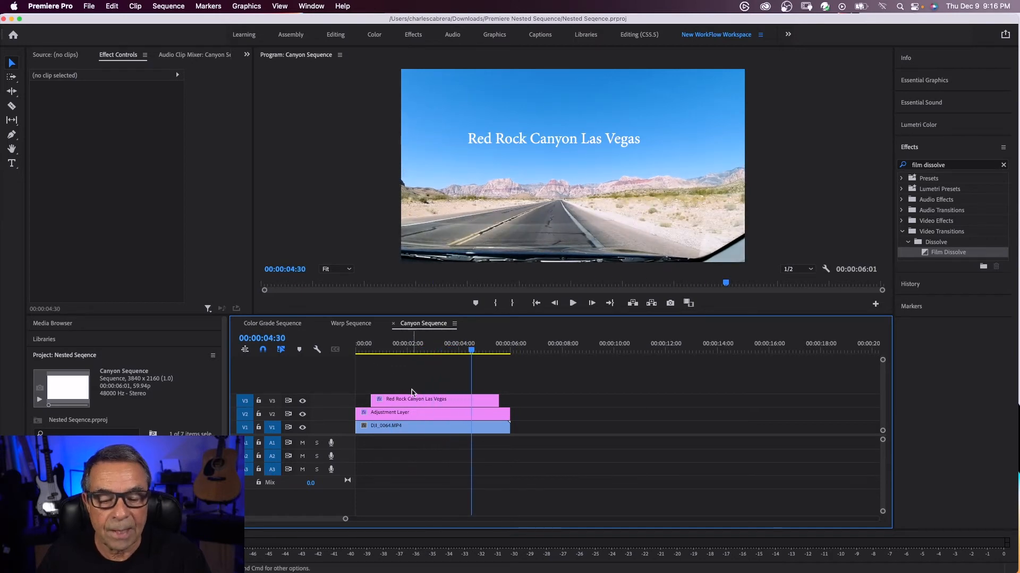
left_click(427, 417)
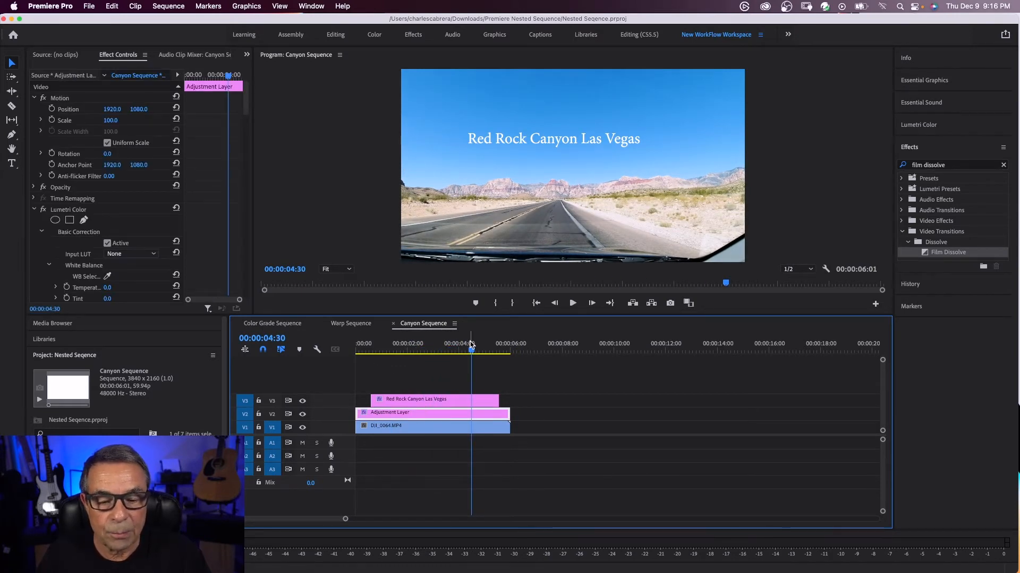
mouse_move(471, 350)
left_mouse_down()
mouse_move(425, 354)
mouse_move(481, 355)
left_mouse_up()
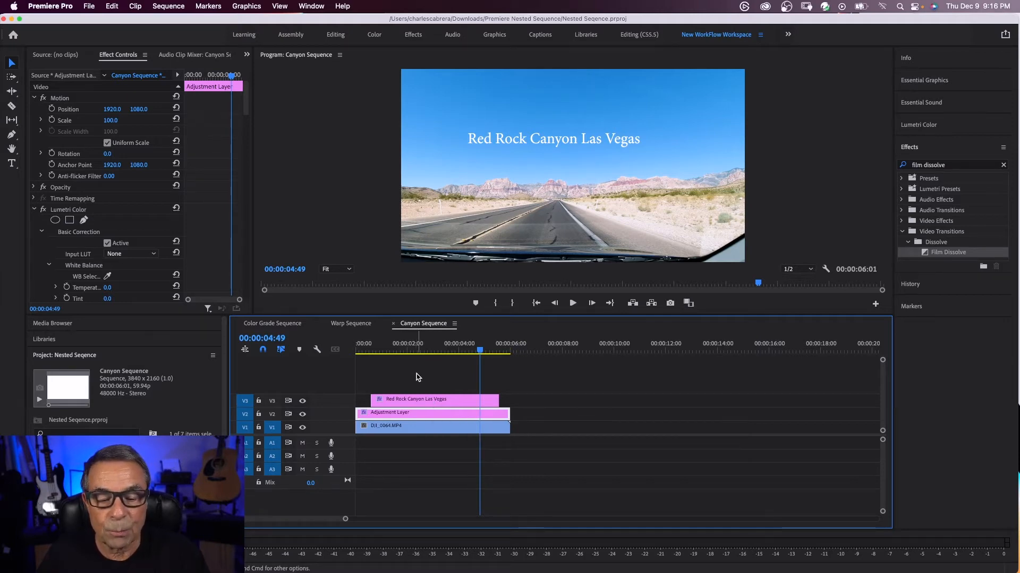
Nest the Red Rock Canyon title, the adjustment layer and the DJI clip below them as Fade Nested Sequence
left_click_drag(451, 374, 547, 449)
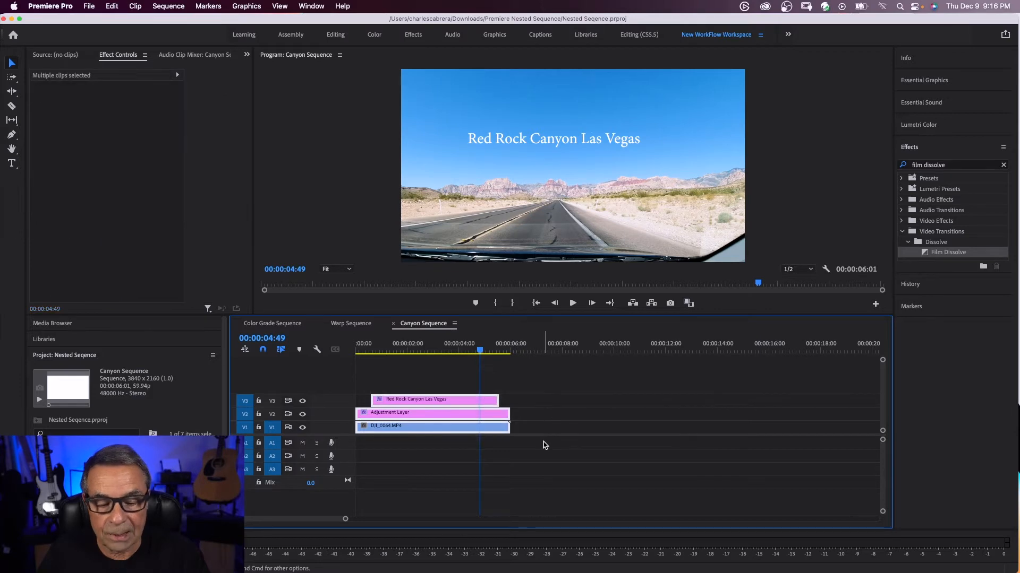
right_click(419, 436)
left_click(452, 311)
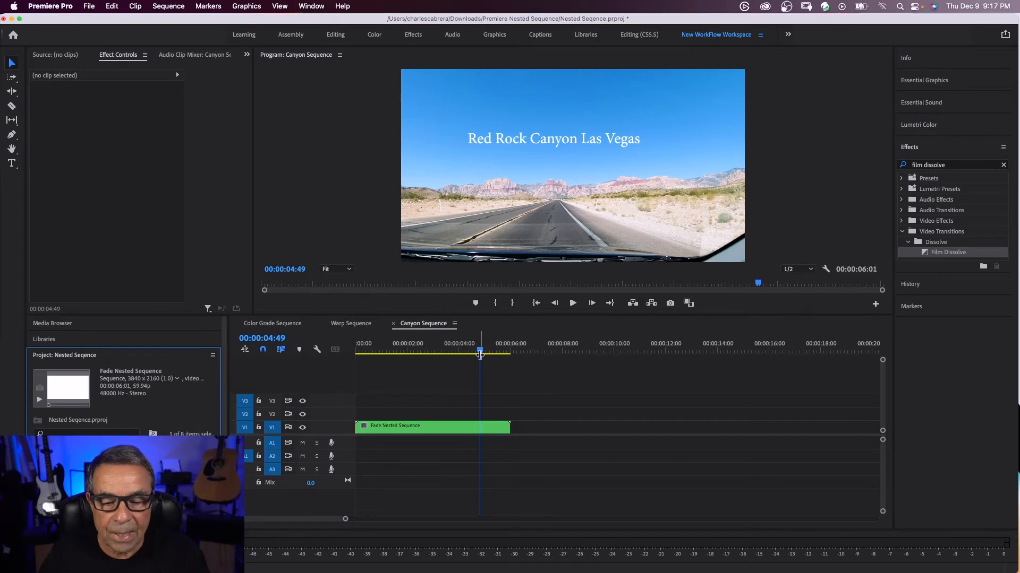
Play Fade Nested Sequence from the start of the timeline
left_click_drag(480, 352, 348, 351)
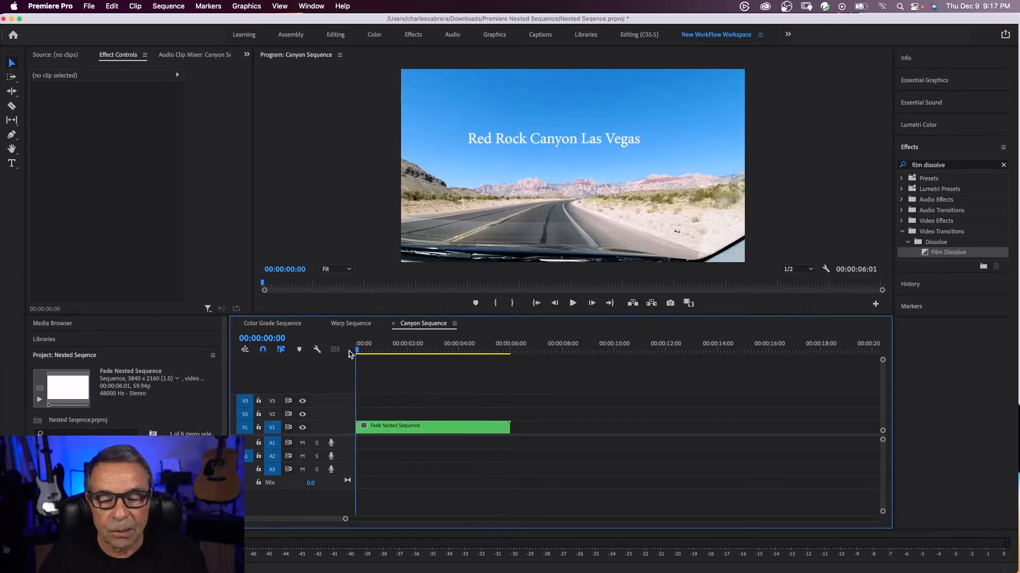
key("space")
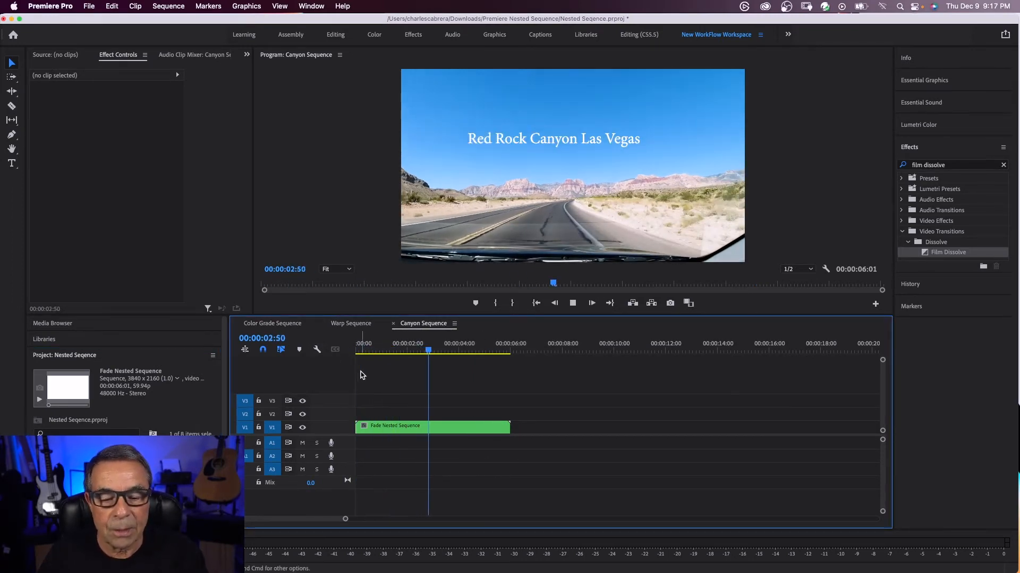
key("space")
Add a Film Dissolve to both ends of Fade Nested Sequence and shift the clip about half a second later
left_click_drag(938, 253, 362, 426)
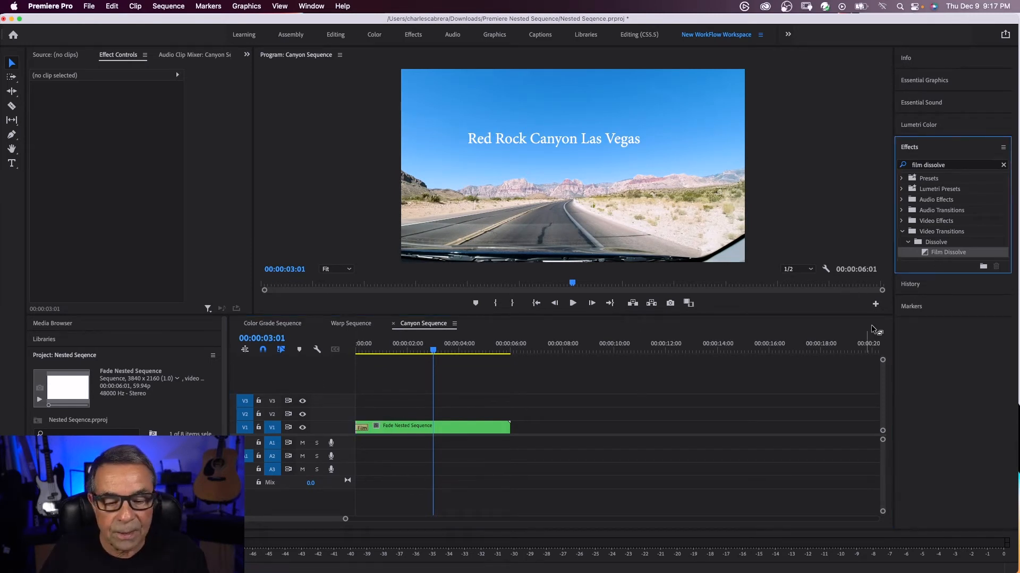
left_click_drag(874, 330, 510, 430)
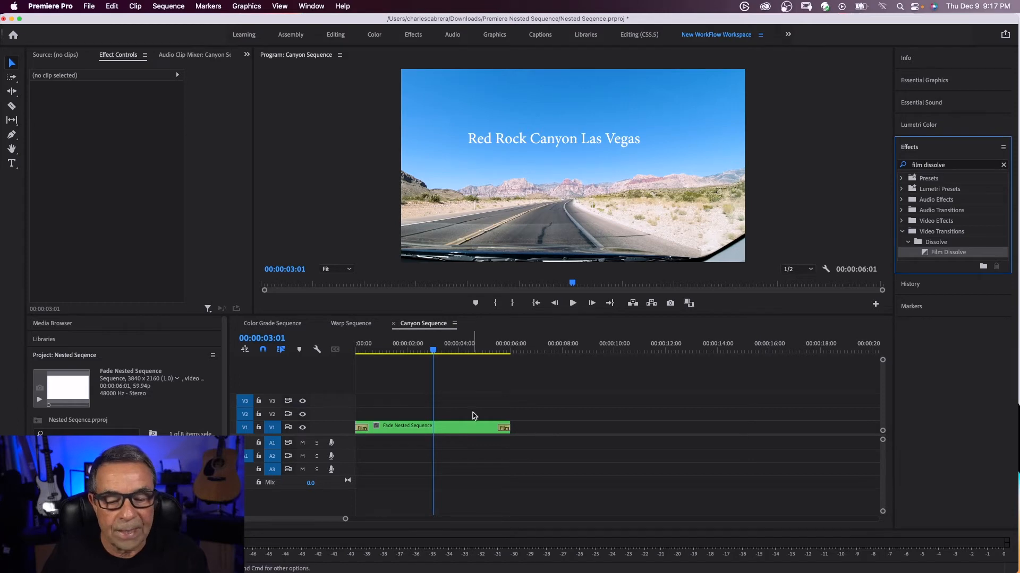
left_click_drag(368, 430, 397, 420)
key("space")
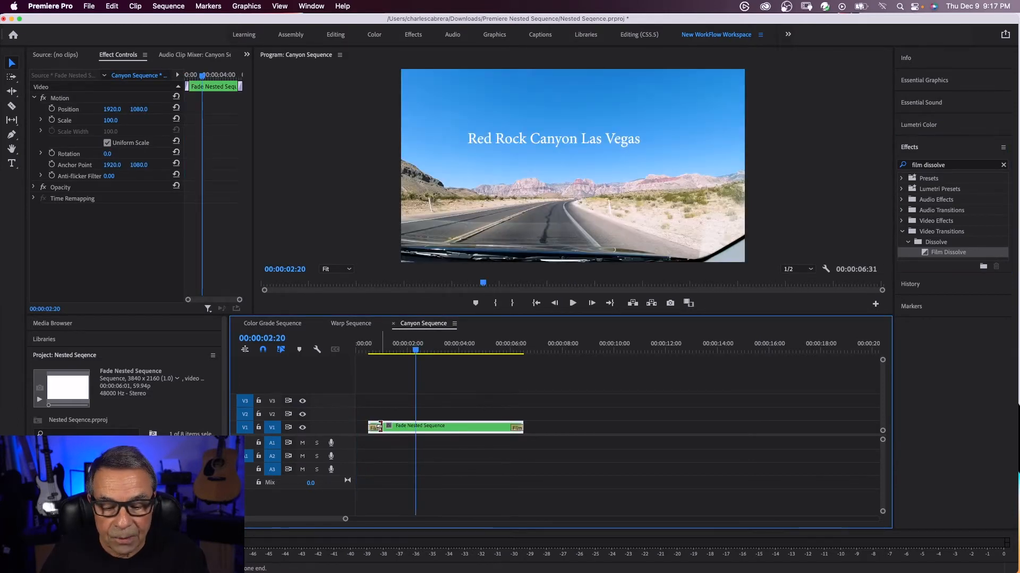
Lengthen the opening Film Dissolve to about 00:00:01:18 and the closing one to about 00:00:01:03
left_click_drag(380, 428, 402, 429)
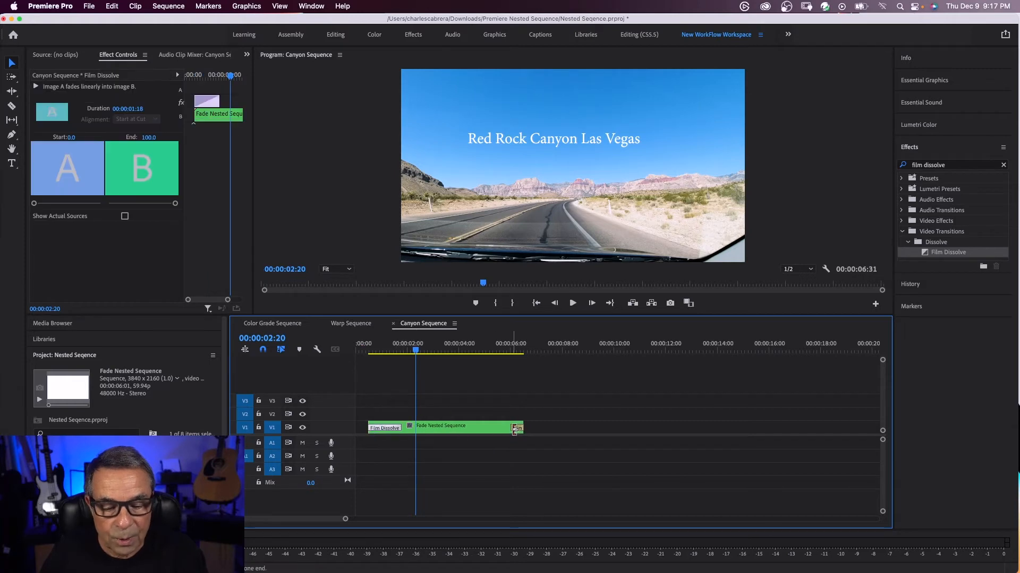
left_click_drag(514, 427, 497, 428)
Preview the fades from the start of the timeline and open Fade Nested Sequence
left_click(355, 350)
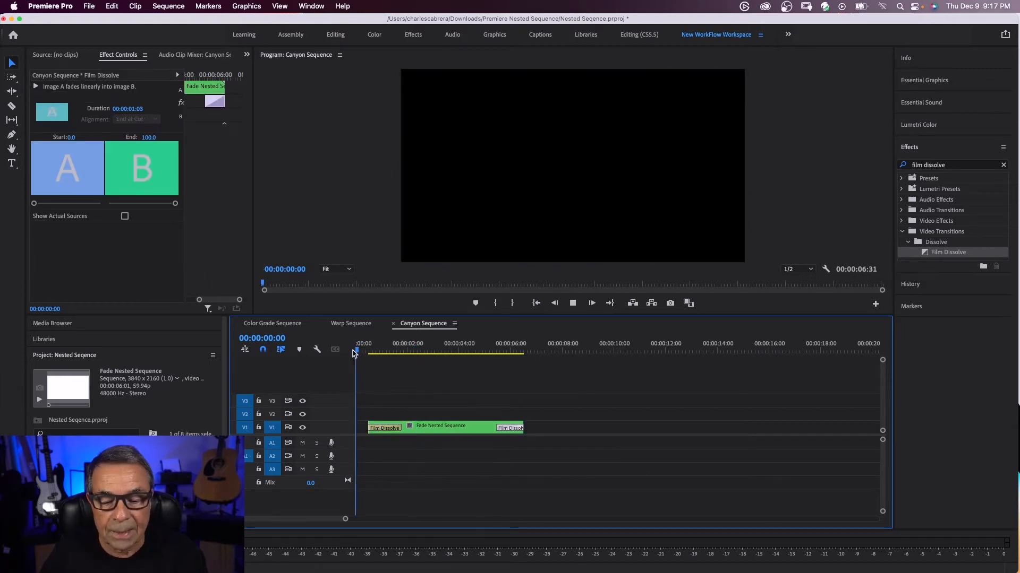
key("space")
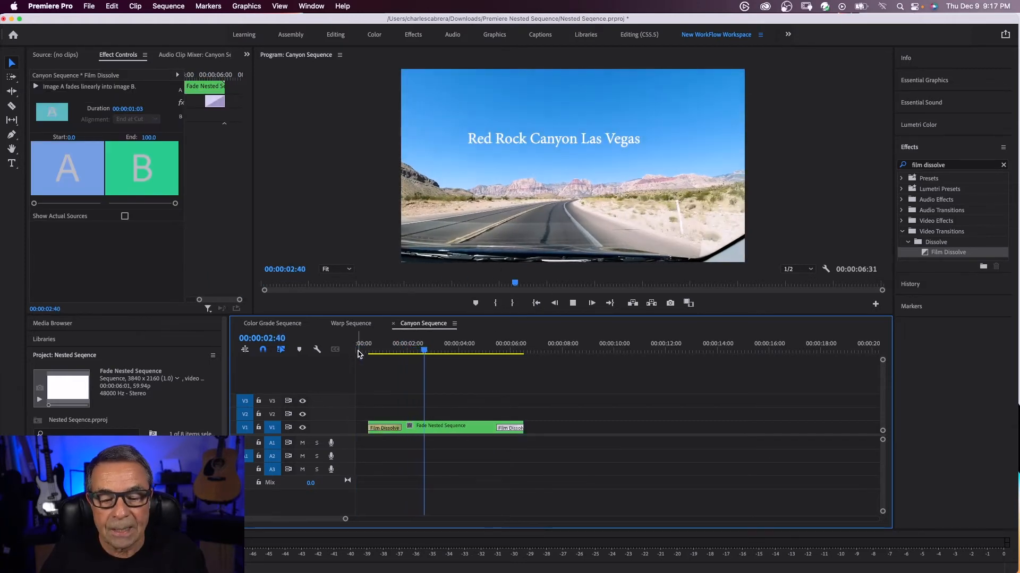
left_click(357, 351)
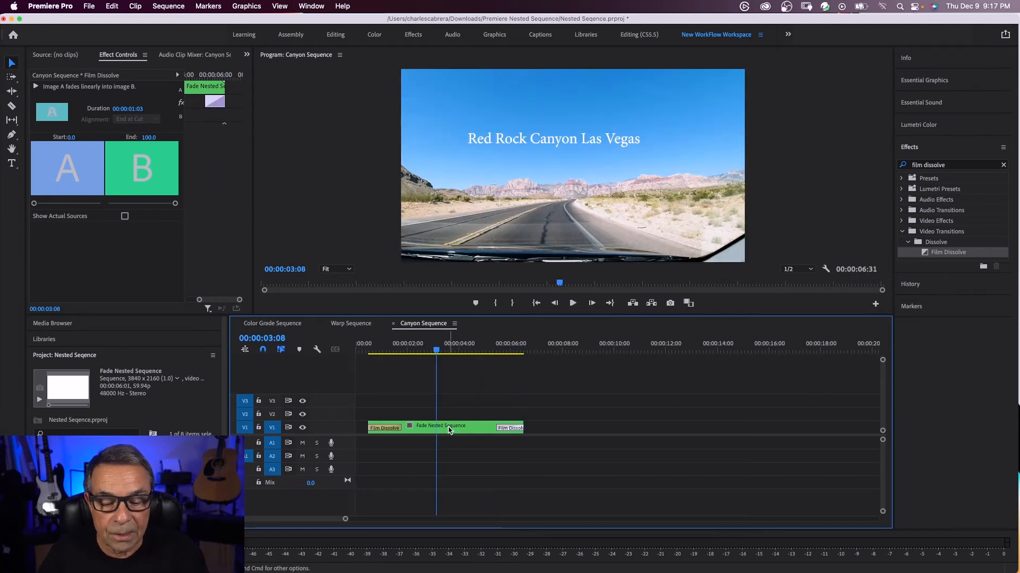
double_click(449, 428)
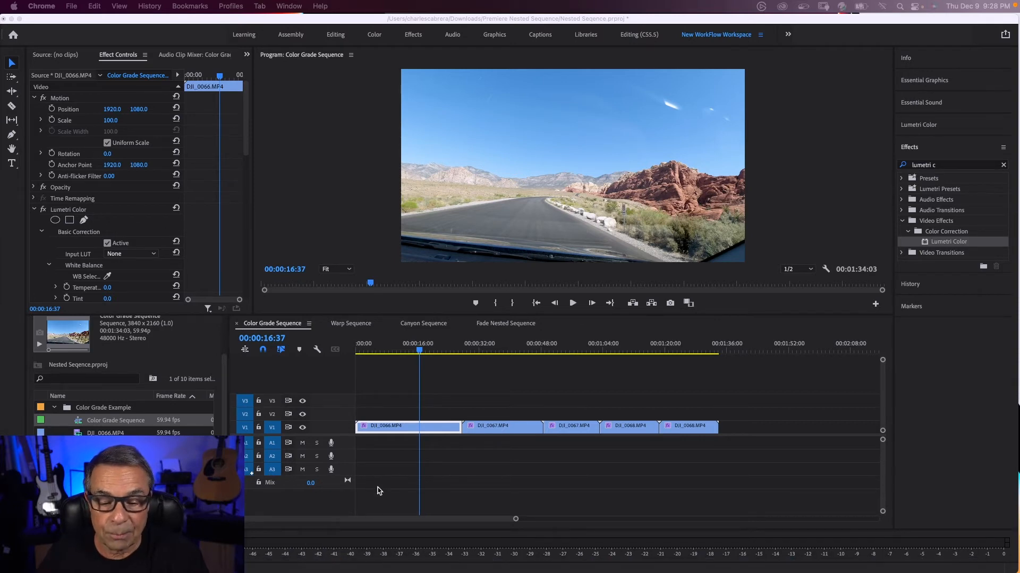
Check the Lumetri Color effect on each DJI clip in the Color Grade Sequence
left_click(433, 431)
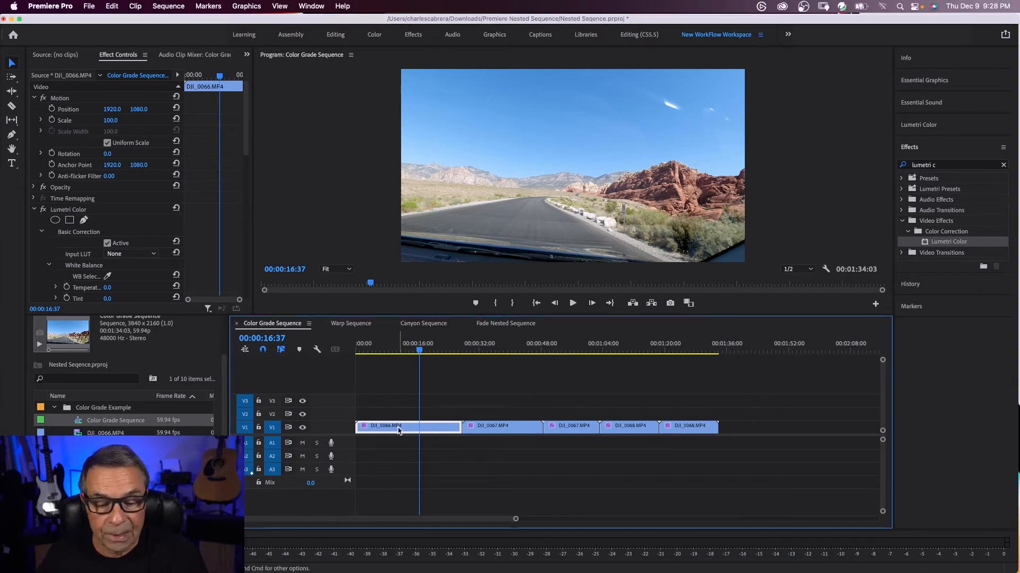
left_click(501, 431)
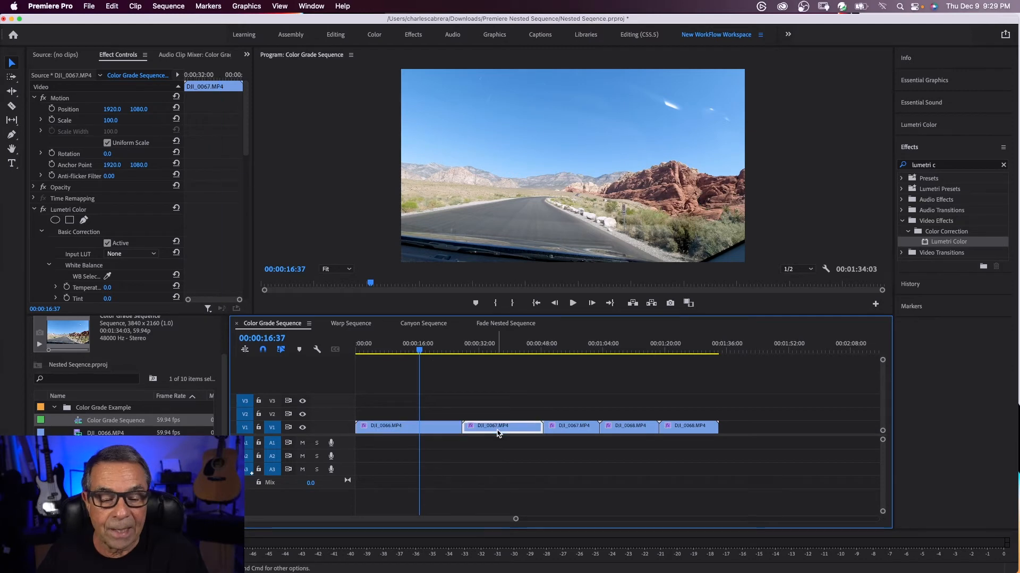
left_click(570, 430)
left_click(523, 428)
left_click(643, 427)
left_click(676, 427)
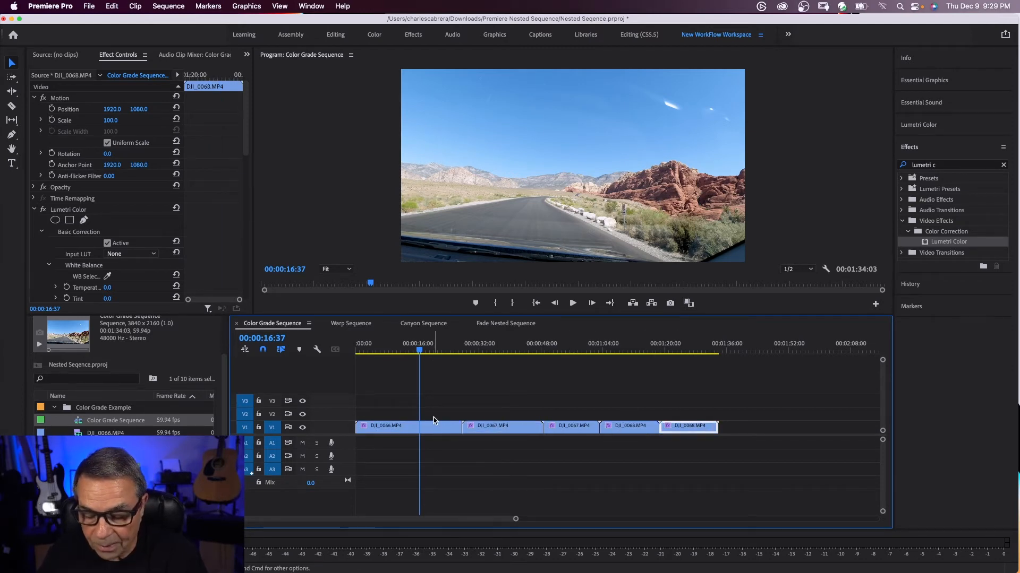
scroll(451, 420, "right", 5)
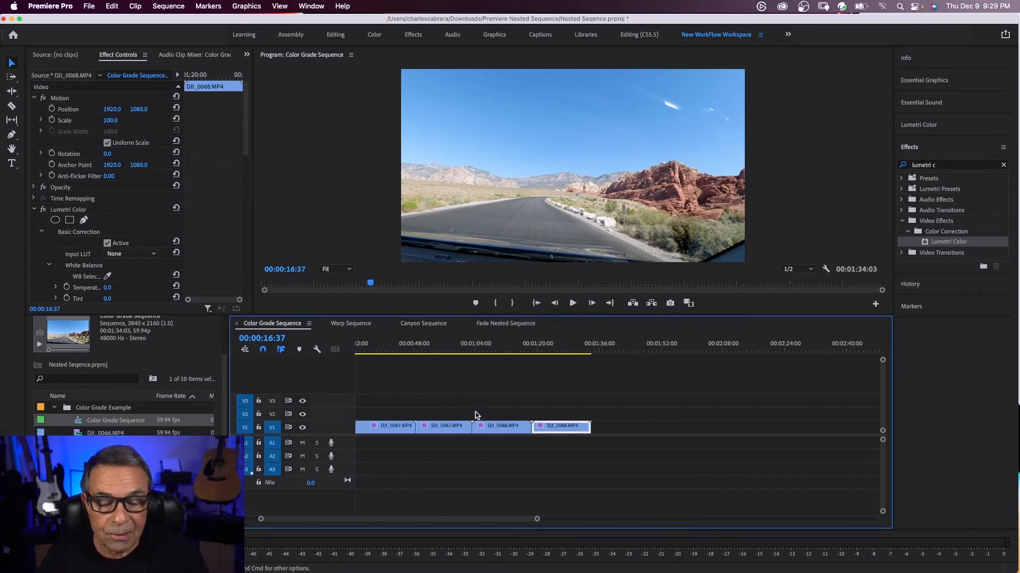
scroll(476, 416, "left", 3)
Try splitting the Color Grade Sequence clips into shorter pieces at several points, and undo the cuts
left_click(493, 367)
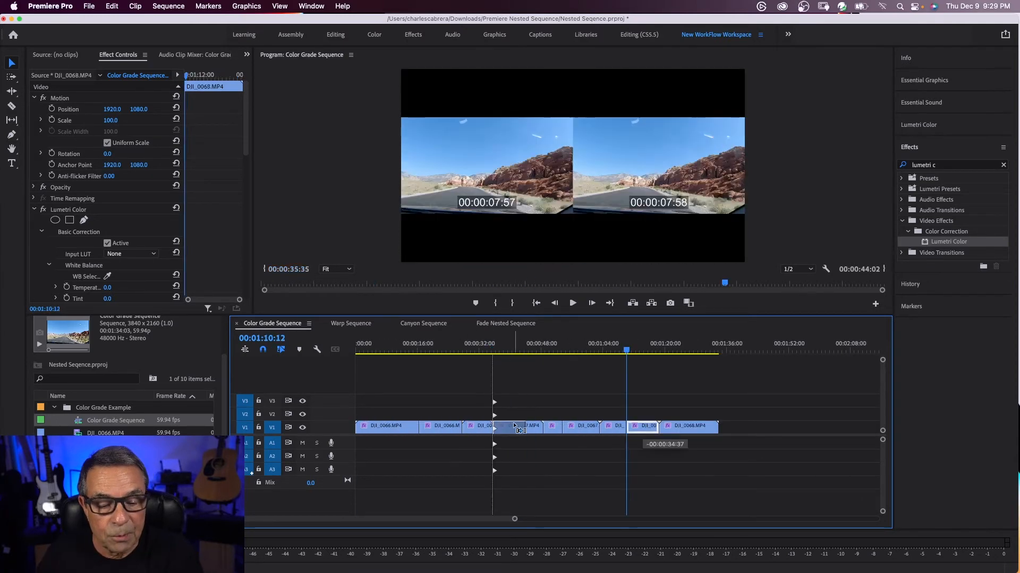
left_click_drag(514, 425, 515, 426)
left_click(412, 429)
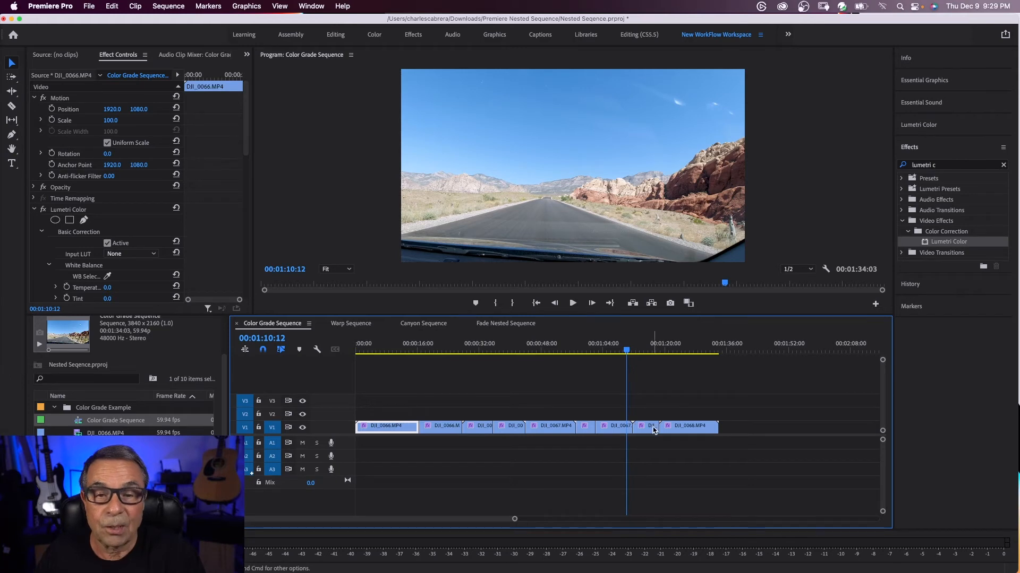
key("super+z")
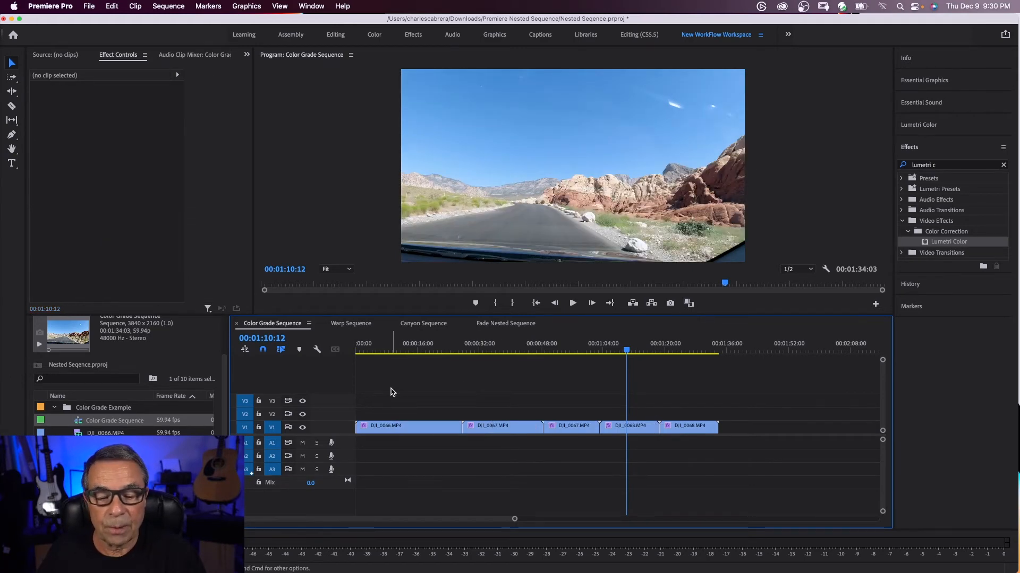
Nest all DJI clips as Color Grade Nested Sequence and apply the Lumetri Color effect to the nested clip
left_click_drag(386, 390, 747, 452)
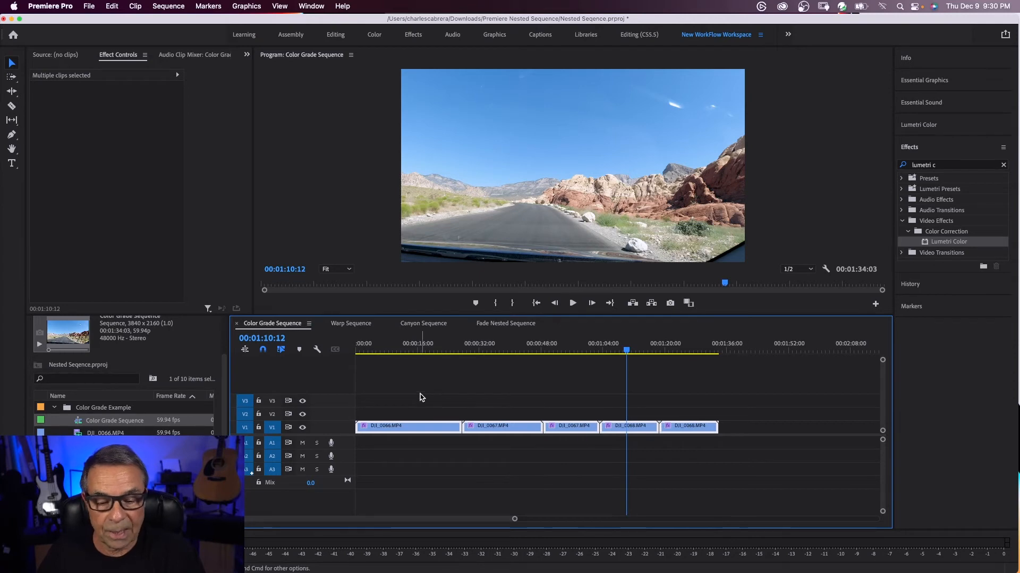
right_click(390, 427)
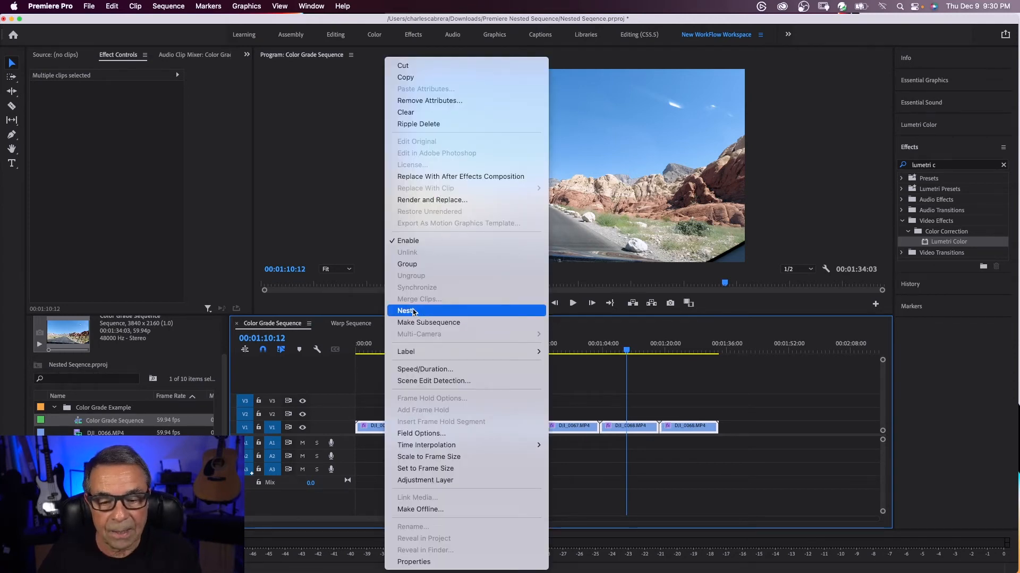
left_click(414, 309)
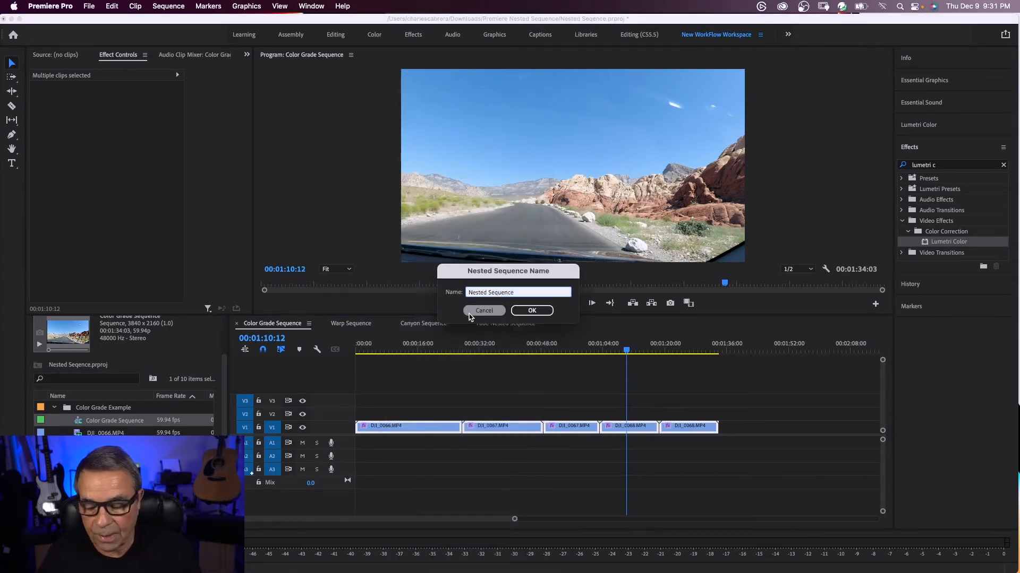
key("Return")
left_click(954, 242)
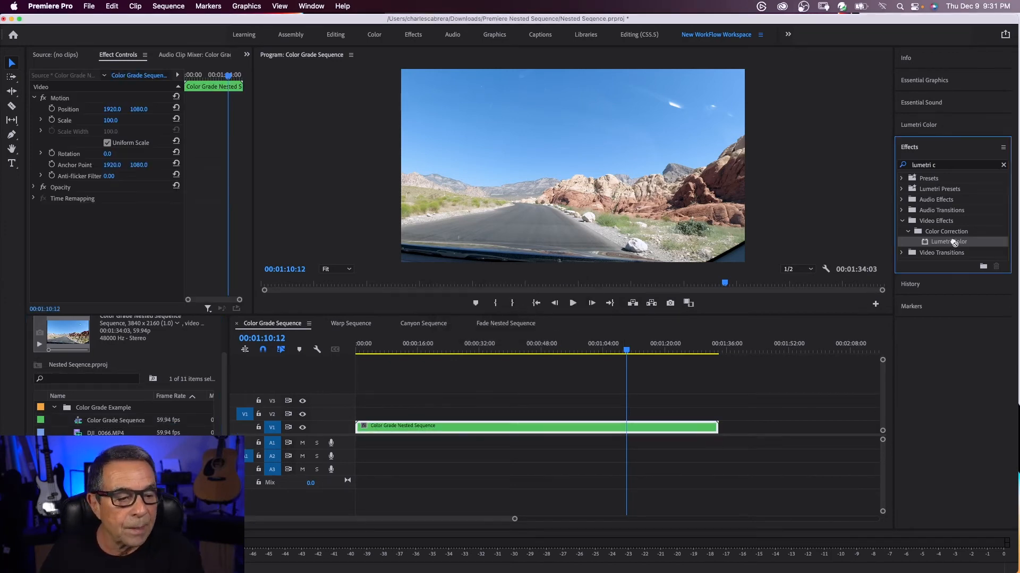
left_click_drag(954, 243, 480, 428)
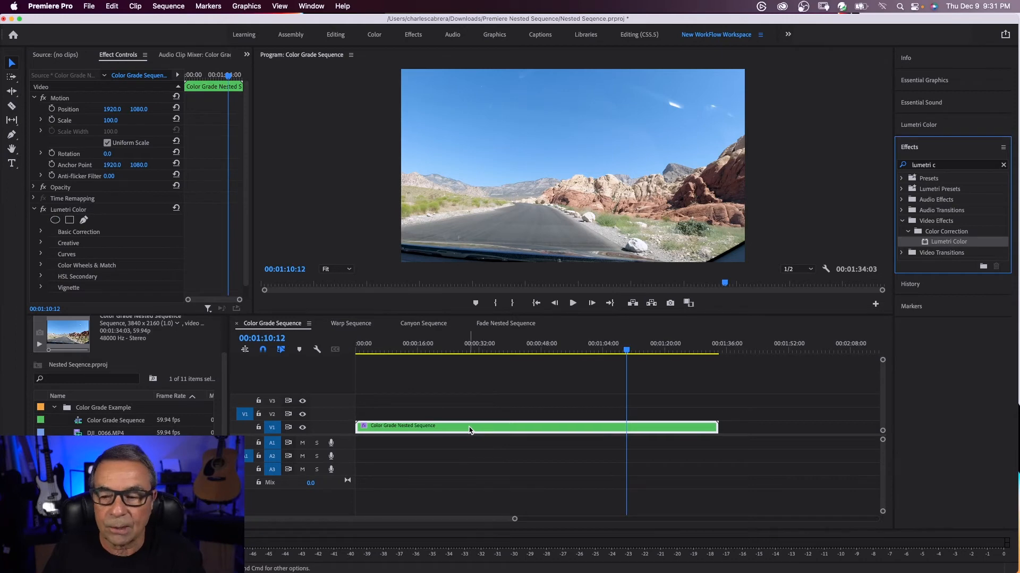
Add three points along the nested clip's RGB curve and set its Lumetri Exposure to -0.8
scroll(247, 148, "down", 10)
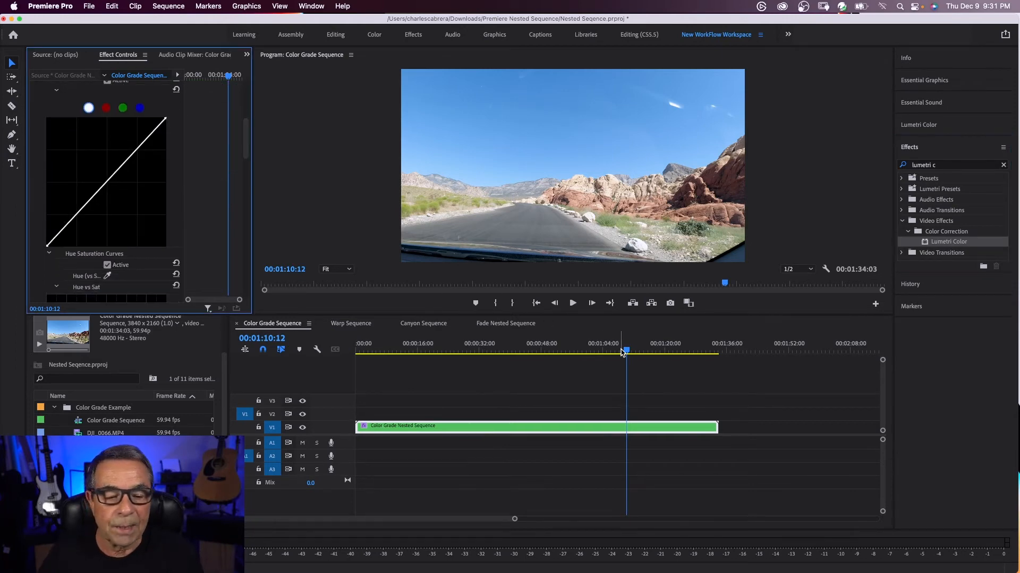
mouse_move(626, 351)
left_mouse_down()
mouse_move(533, 355)
mouse_move(625, 350)
left_mouse_up()
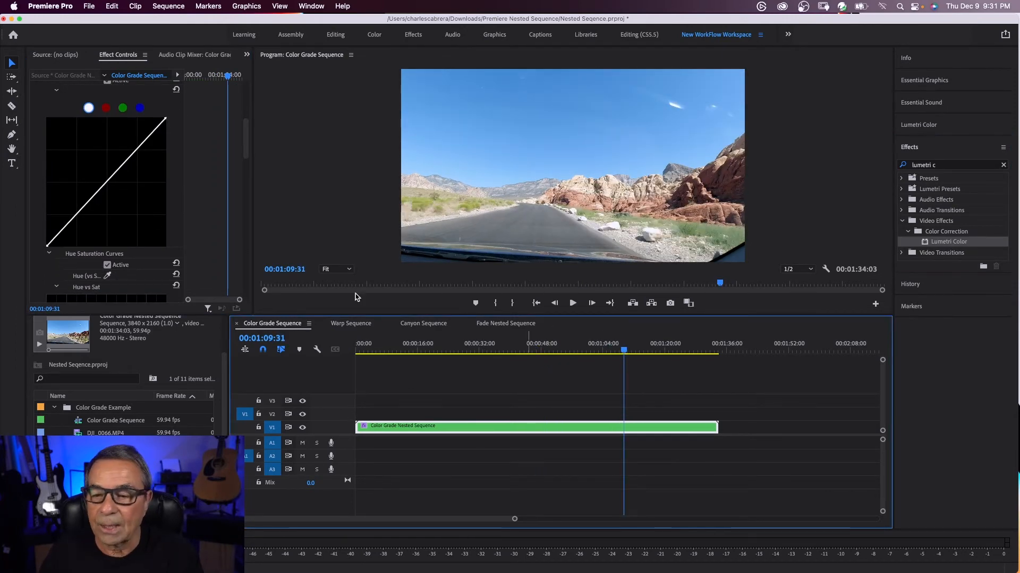
left_click(144, 142)
left_click(105, 184)
left_click(68, 225)
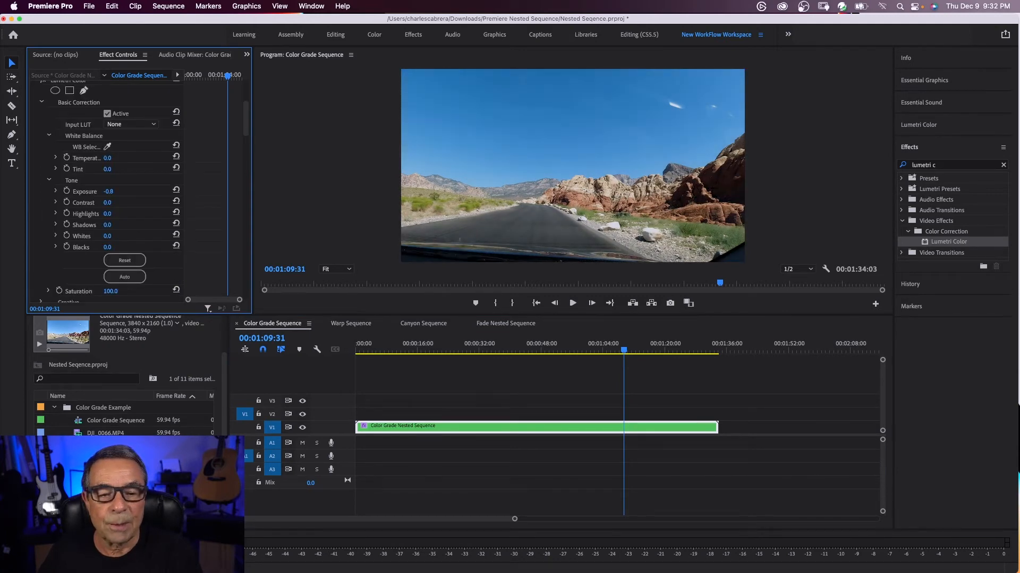
Set Highlights to -7, Shadows to 9, Blacks to -16 and Saturation to about 127, and scrub through the graded clip
left_click_drag(107, 215, 114, 225)
scroll(115, 225, "down", 5)
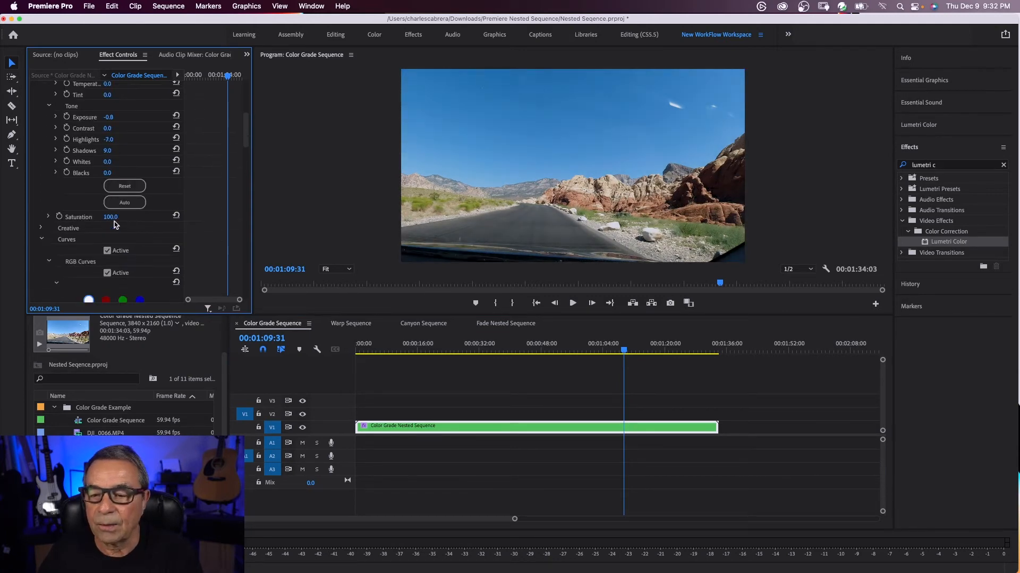
left_click_drag(109, 173, 100, 174)
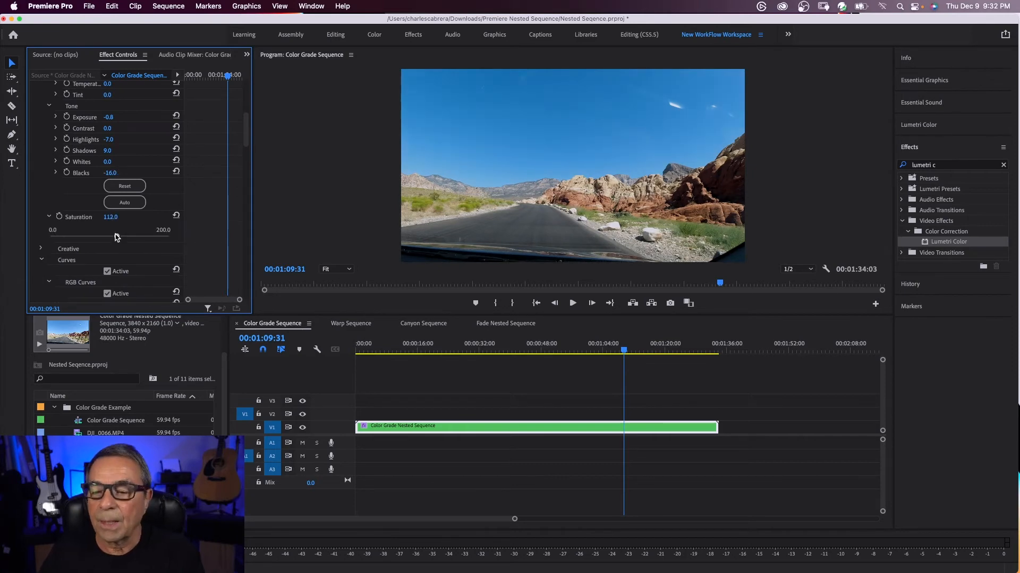
left_click_drag(116, 236, 126, 237)
left_click_drag(624, 351, 433, 366)
left_click_drag(402, 365, 519, 373)
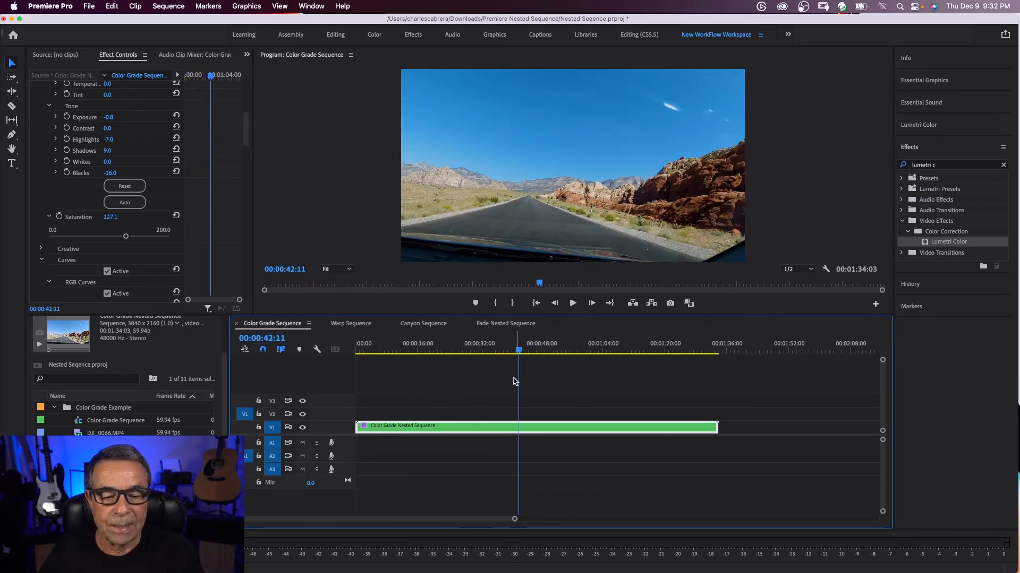
Open Color Grade Nested Sequence, split its DJI clips at several points and remove pieces to shorten it to about 00:01:24:54
double_click(536, 428)
left_click_drag(411, 349, 503, 369)
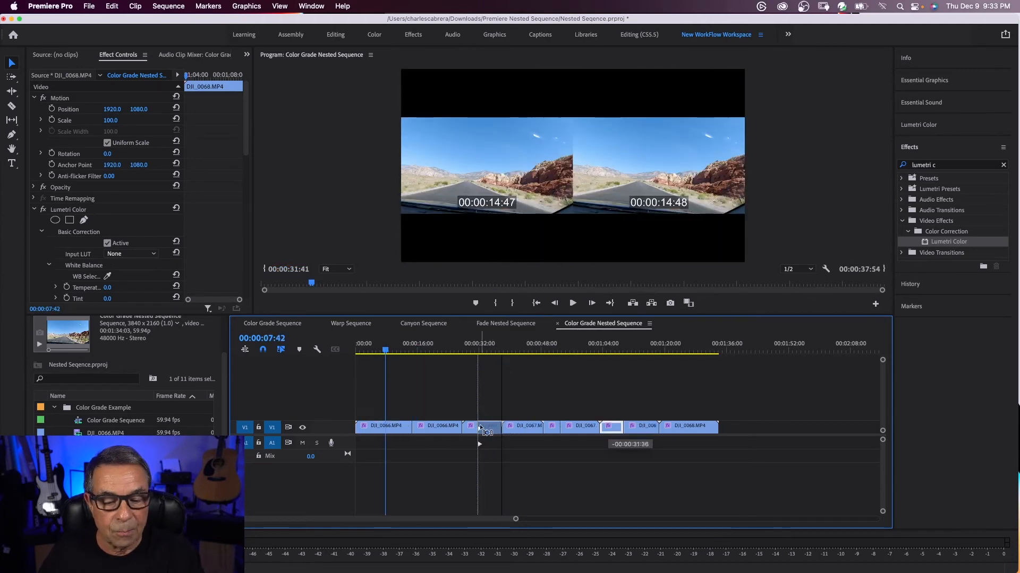
left_click_drag(489, 429, 473, 428)
left_click_drag(527, 364, 524, 362)
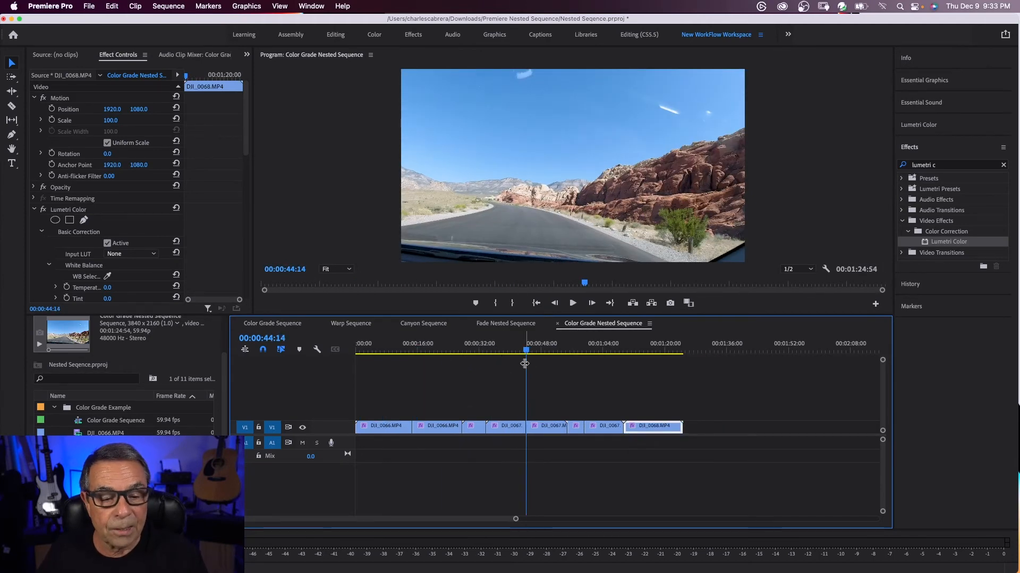
Close the nested sequence and trim the nested clip's empty end to about 00:01:24:59 in Color Grade Sequence
left_click(558, 325)
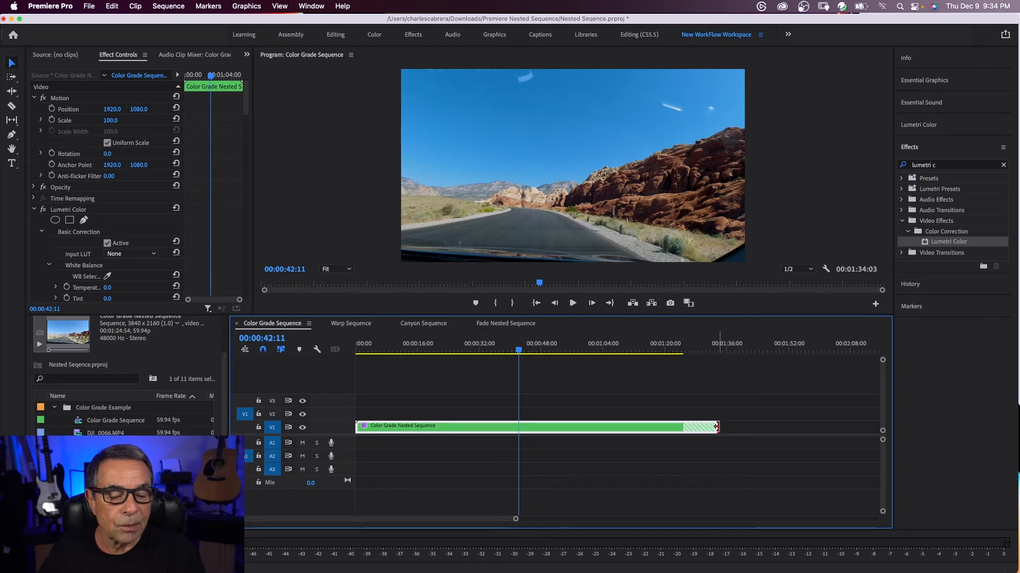
left_click_drag(716, 427, 682, 427)
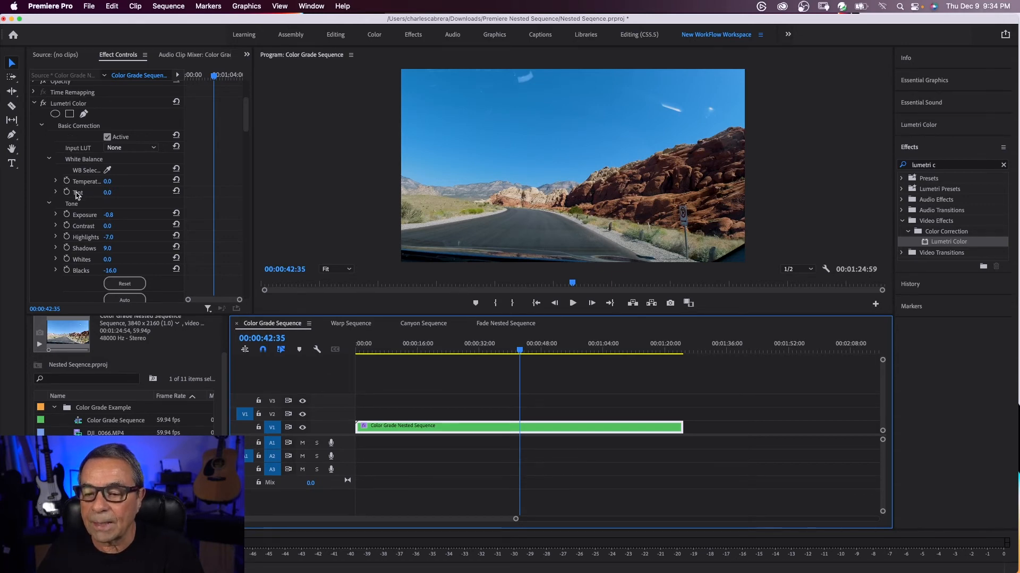
Set the nested clip's Lumetri Exposure to -0.3 and Saturation to about 132, and scrub through the result
left_click(55, 214)
left_click_drag(103, 234, 108, 236)
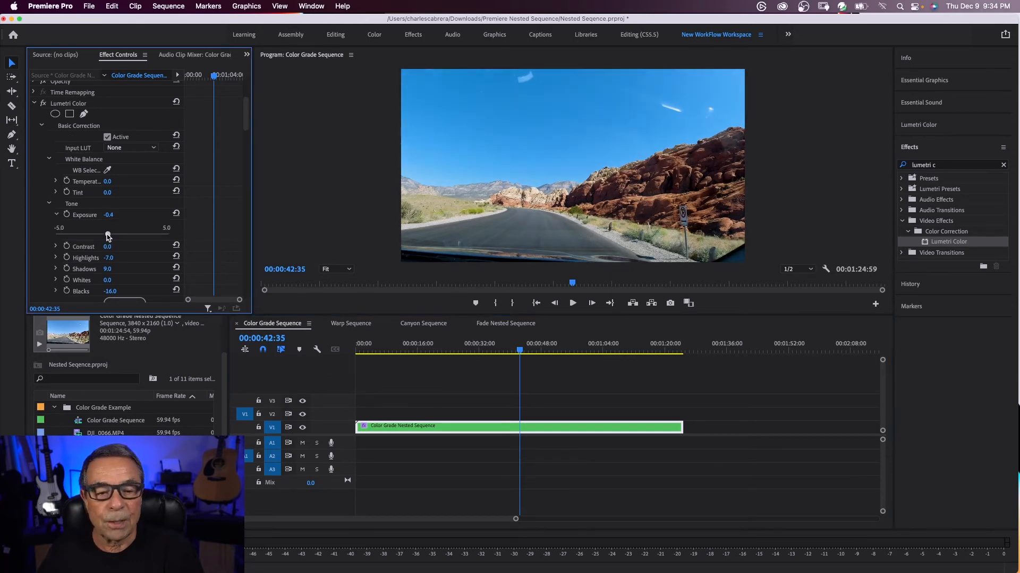
scroll(119, 260, "down", 3)
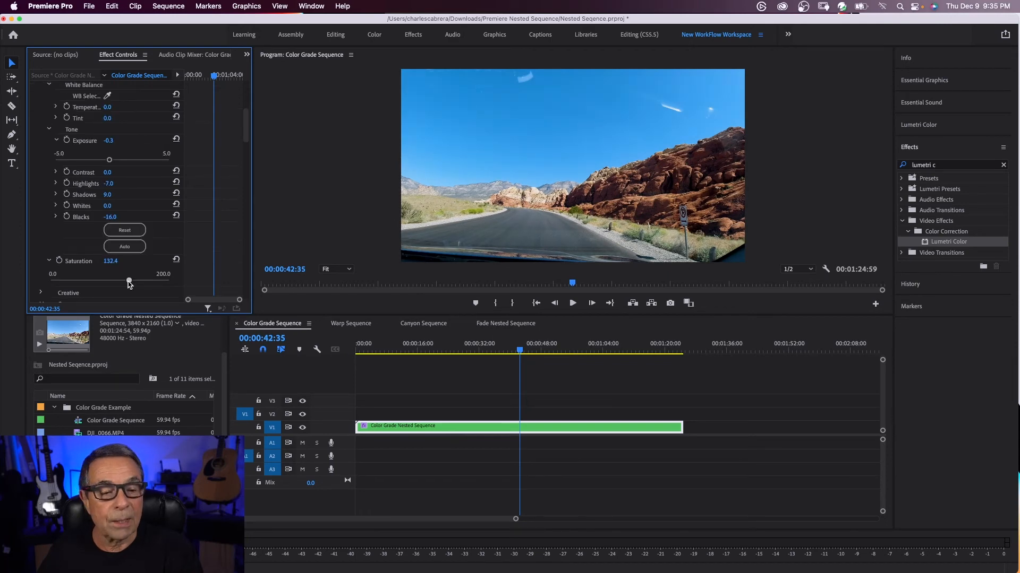
left_click_drag(519, 352, 383, 348)
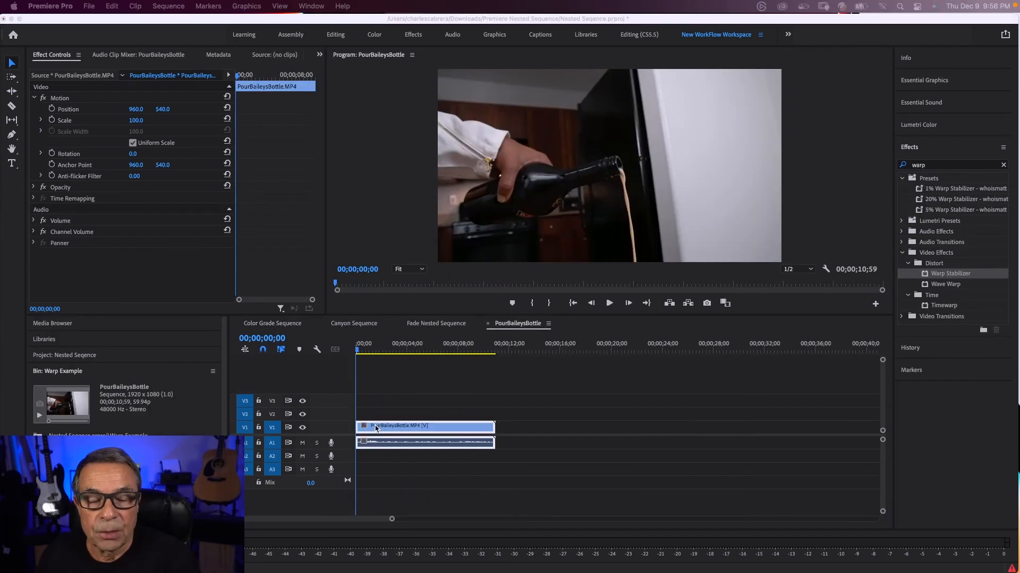
Preview the PourBaileysBottle clip, slow it to about 40% speed and play the slowed footage
left_click(378, 429)
key("space")
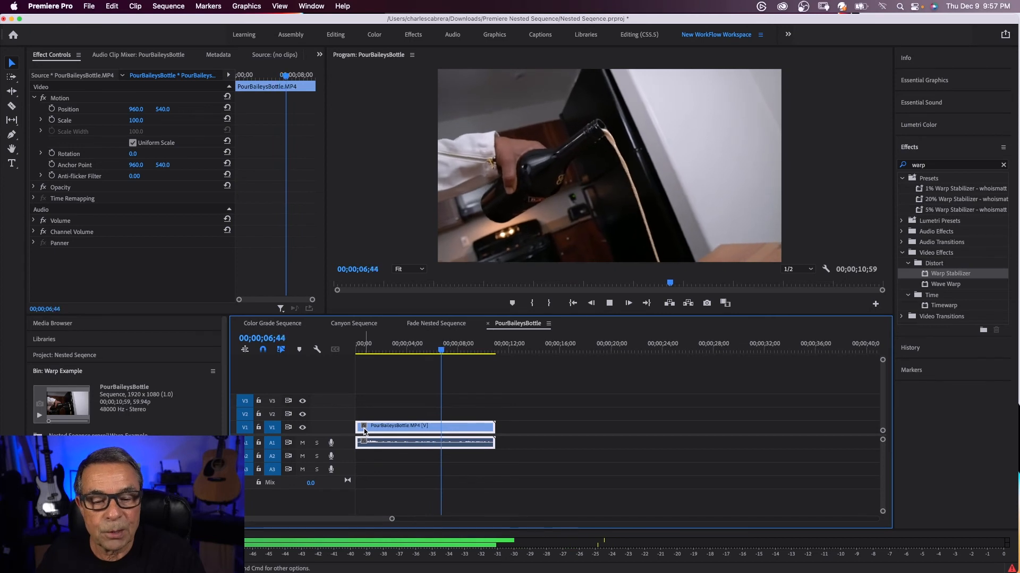
key("space")
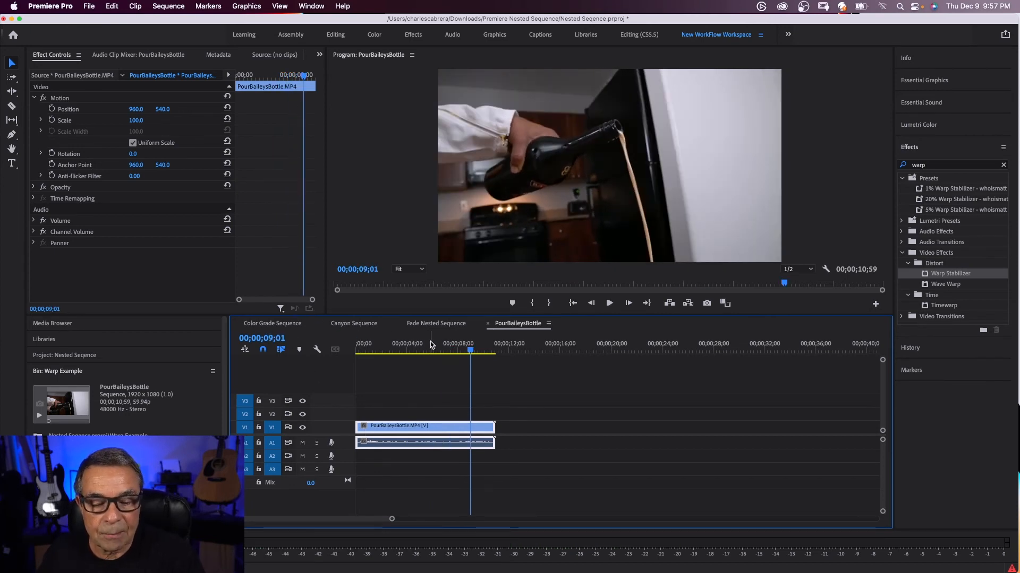
right_click(405, 444)
mouse_move(487, 563)
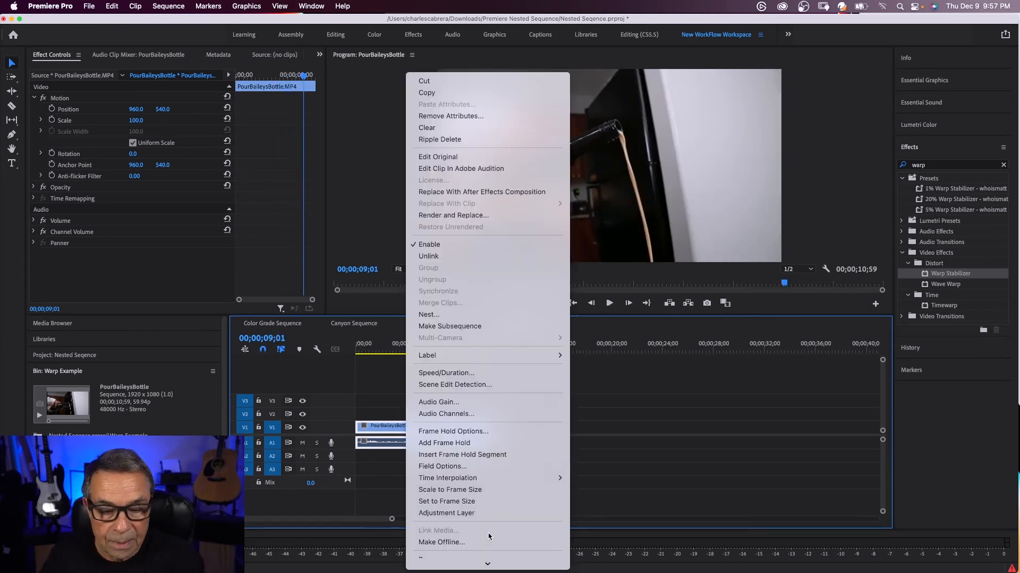
left_click(456, 373)
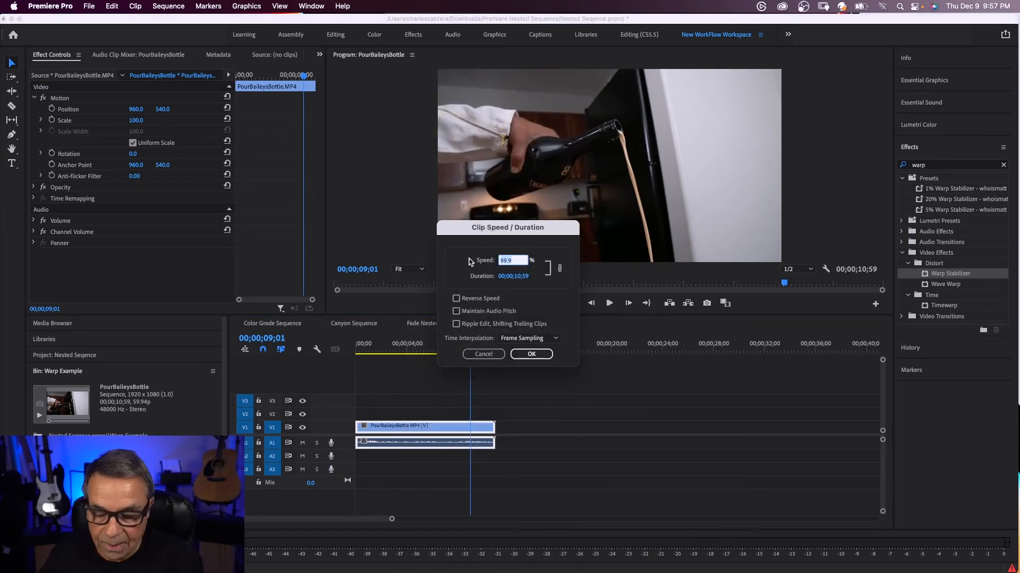
key("Tab")
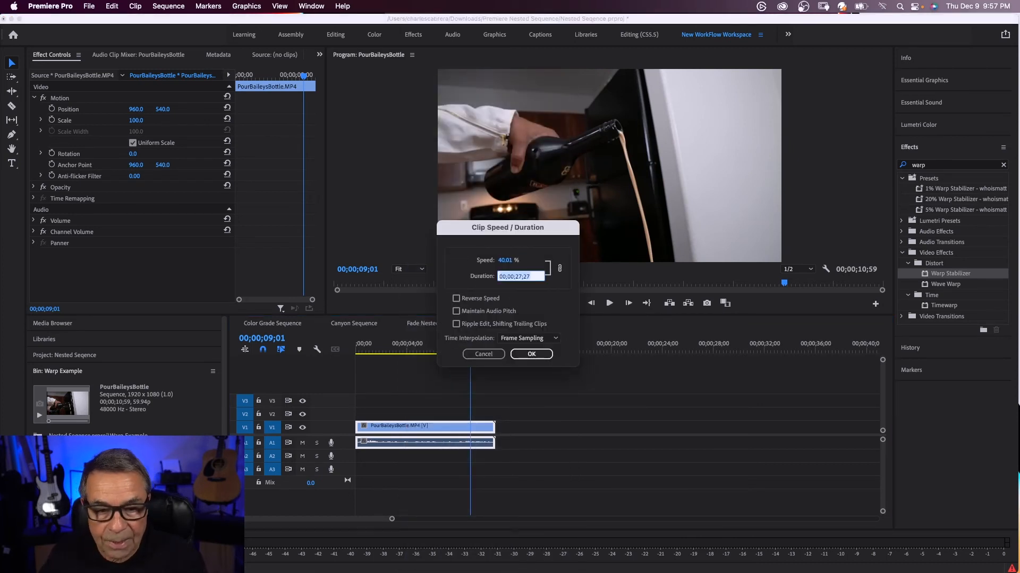
left_click(527, 355)
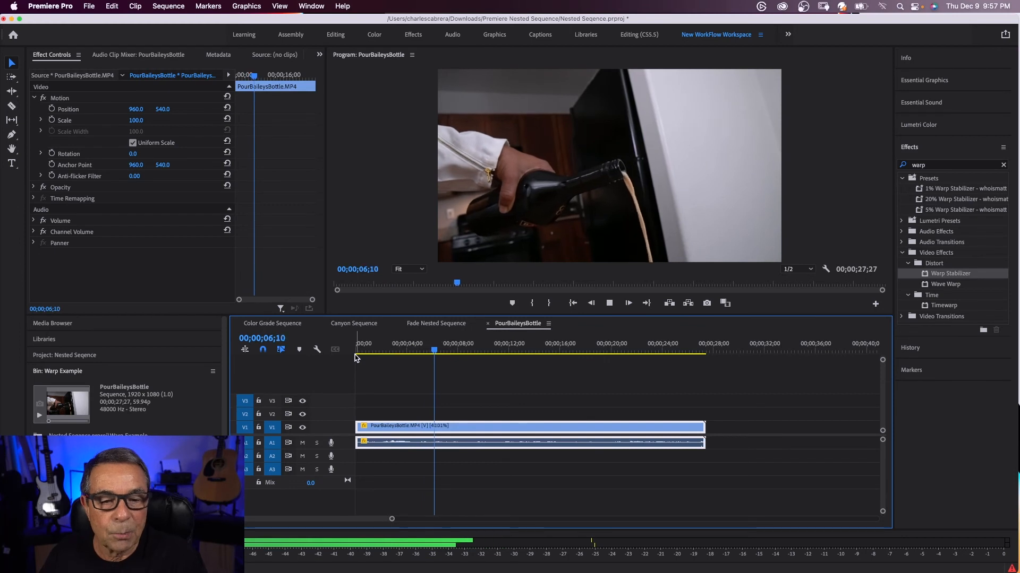
key("space")
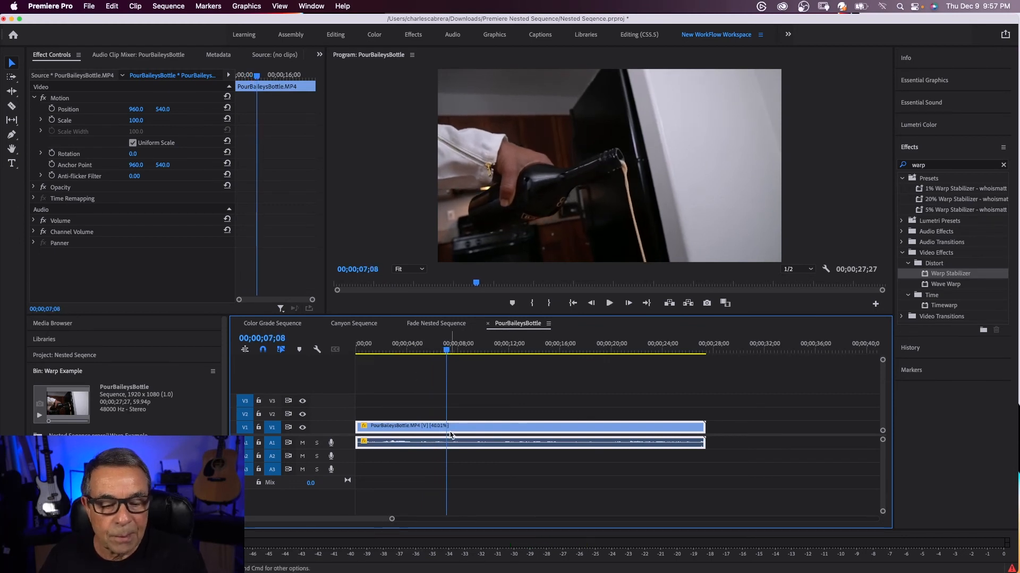
Try to apply Warp Stabilizer directly to the slowed PourBaileysBottle clip, and undo it
left_click(935, 278)
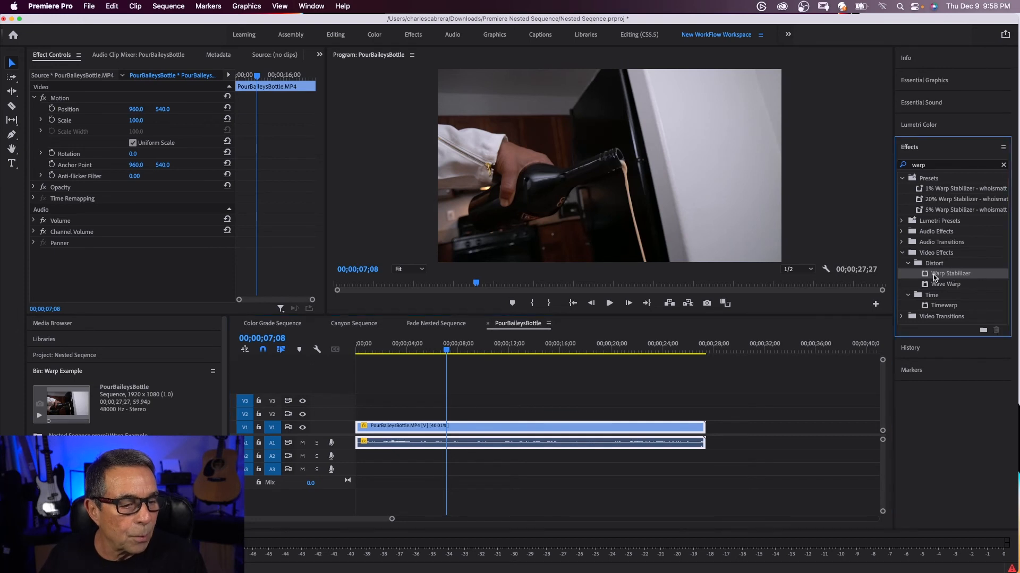
left_click_drag(914, 287, 462, 430)
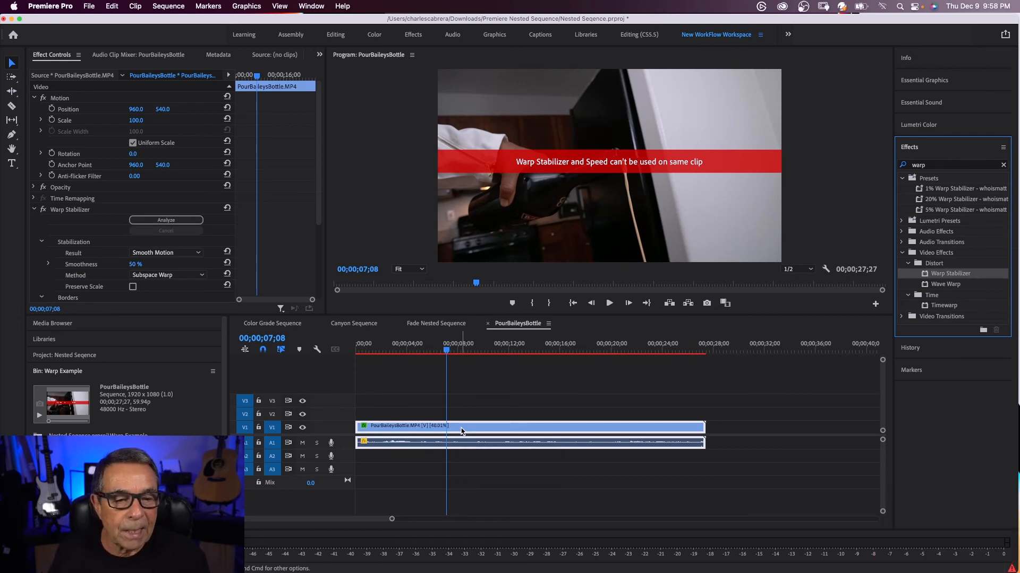
key("super+z")
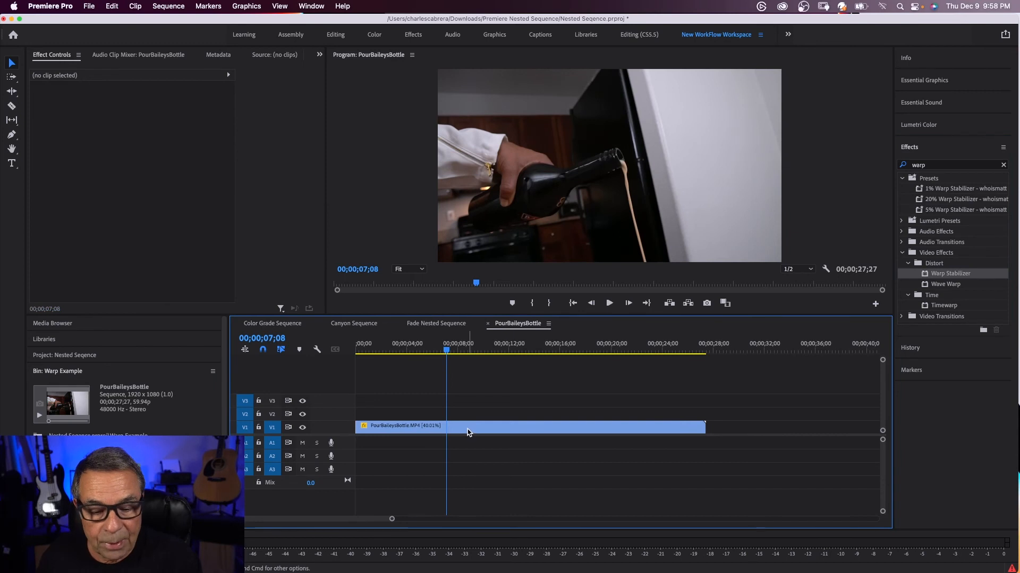
Shorten the slowed PourBaileysBottle clip to about 00;00;08;10 and nest it as Warp Nested Sequence
left_click(467, 431)
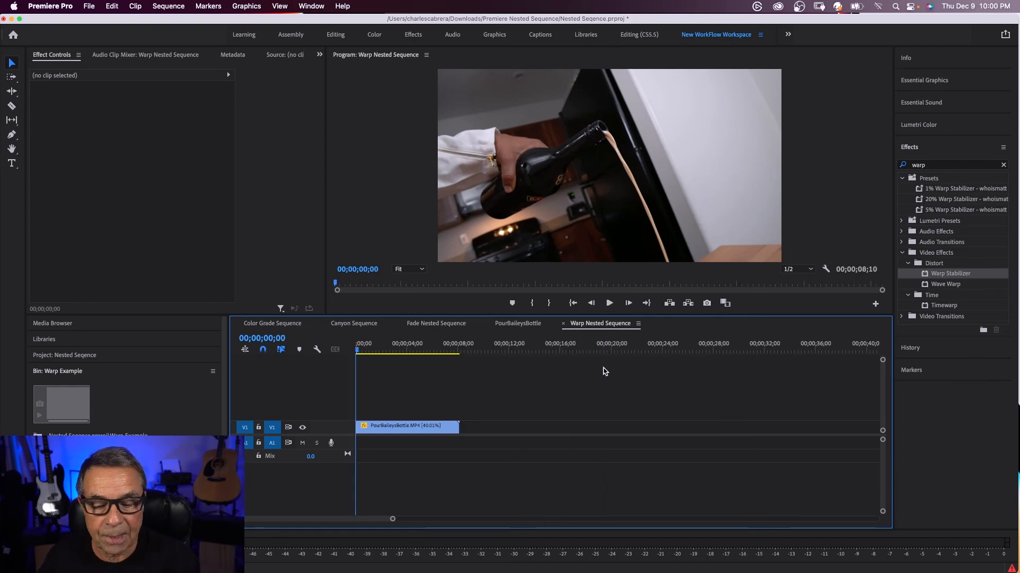
right_click(421, 428)
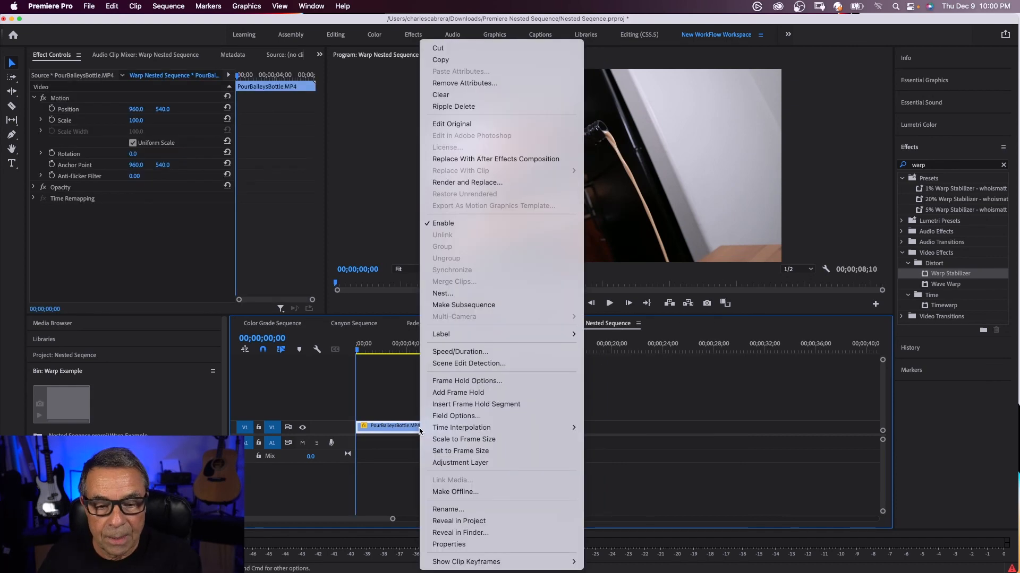
mouse_move(422, 429)
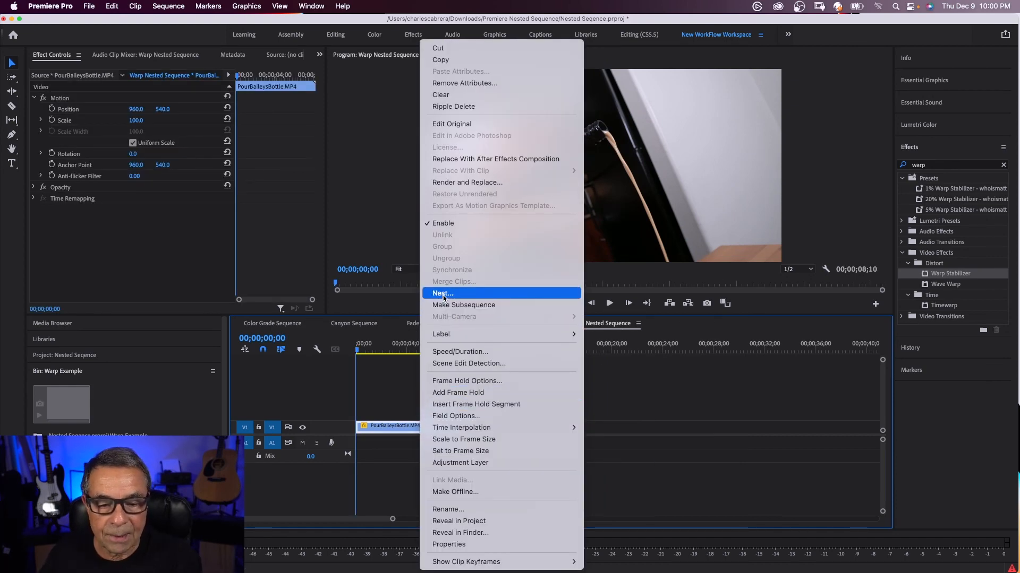
left_click(444, 296)
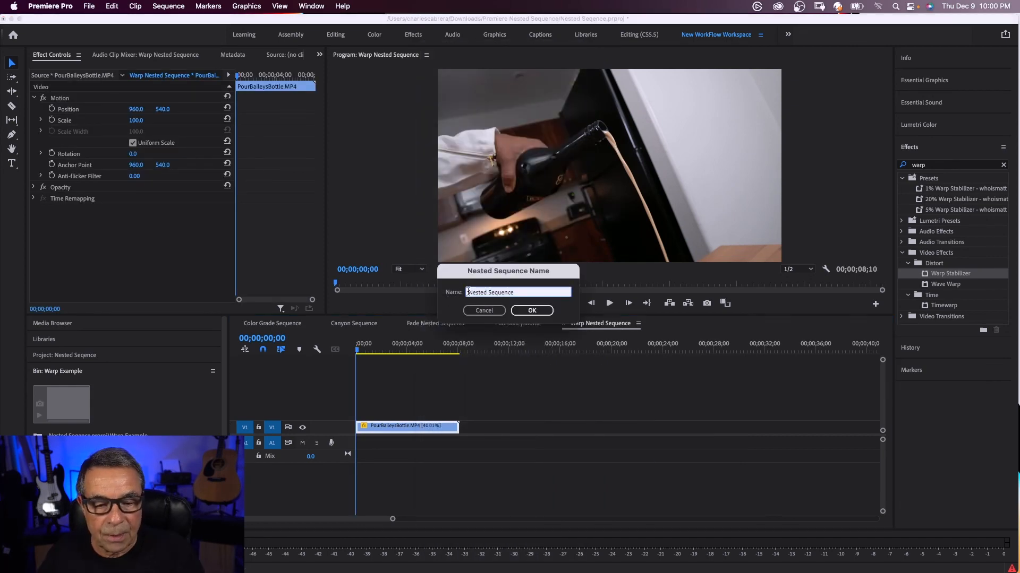
type("Warp")
left_click(523, 311)
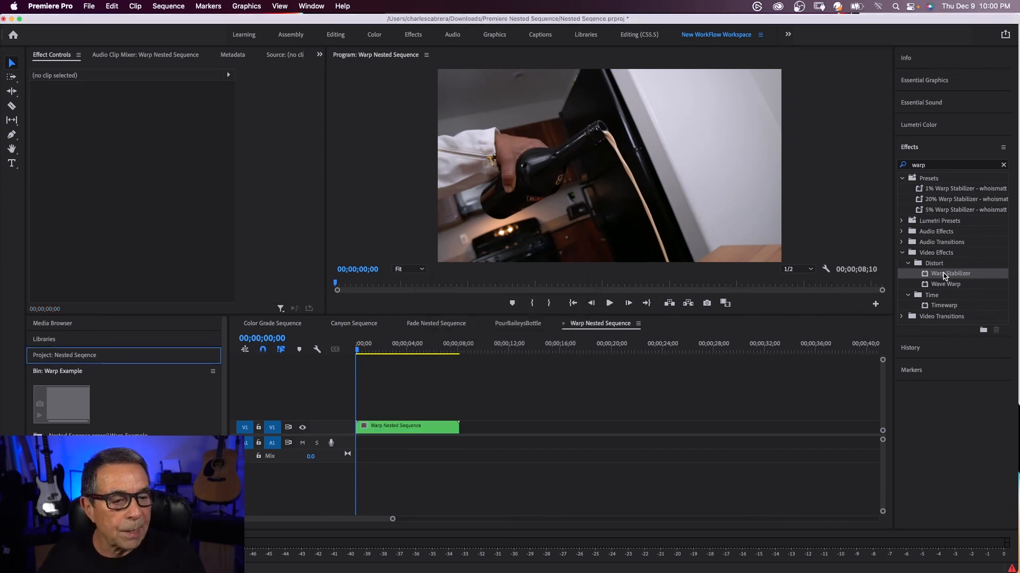
Apply Warp Stabilizer to the Warp Nested Sequence clip, and check the slowed clip inside the nest before closing it
left_click_drag(943, 274, 405, 432)
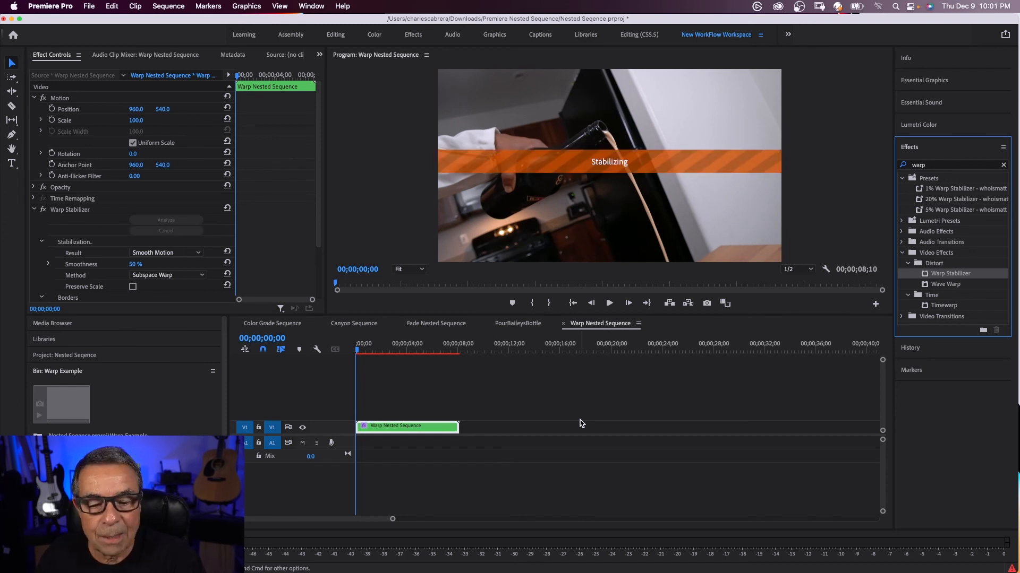
double_click(408, 428)
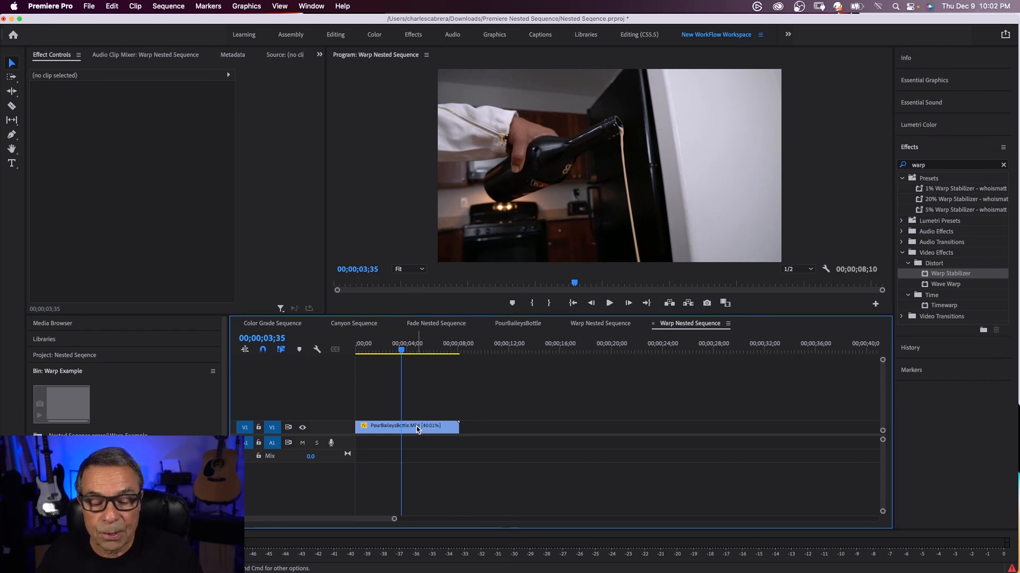
left_click(652, 324)
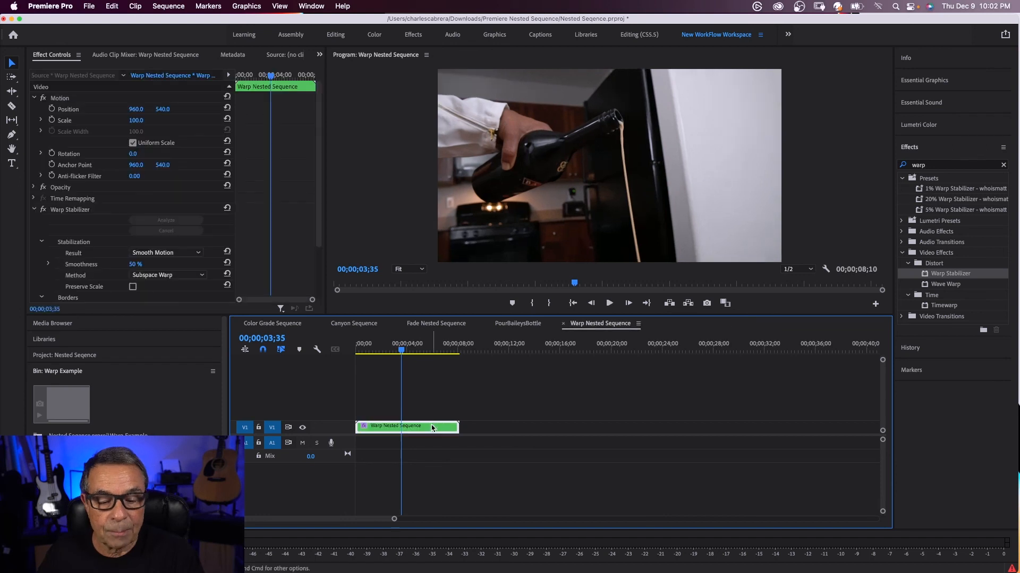